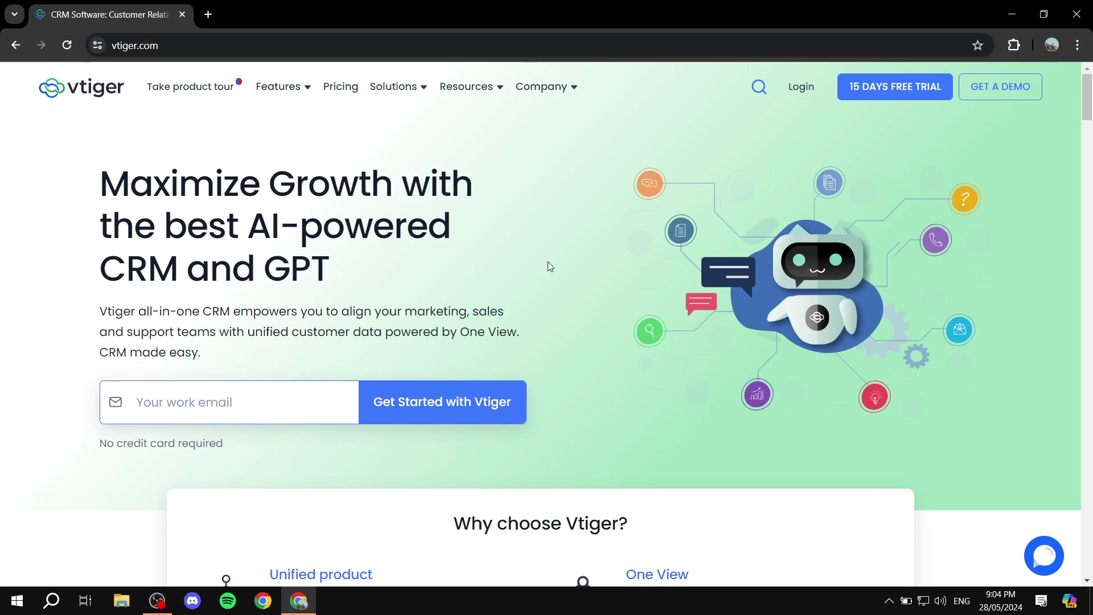
Step: Open the vtiger Pricing page and scroll through it
scroll(549, 263, down, 5)
scroll(572, 321, up, 5)
click(340, 86)
scroll(630, 224, down, 3)
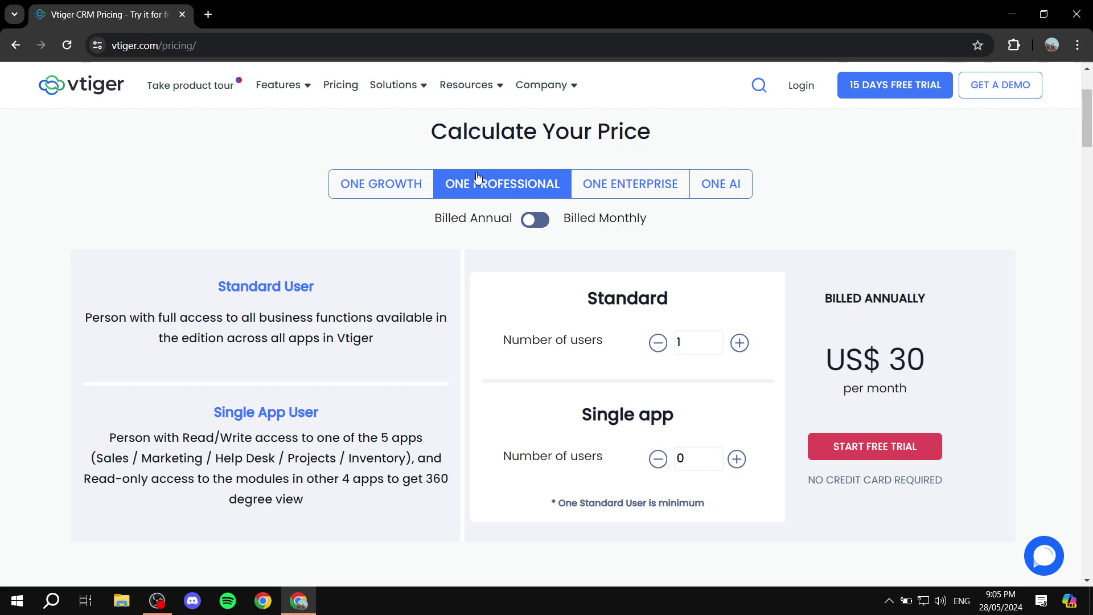
scroll(723, 313, up, 3)
scroll(682, 288, down, 2)
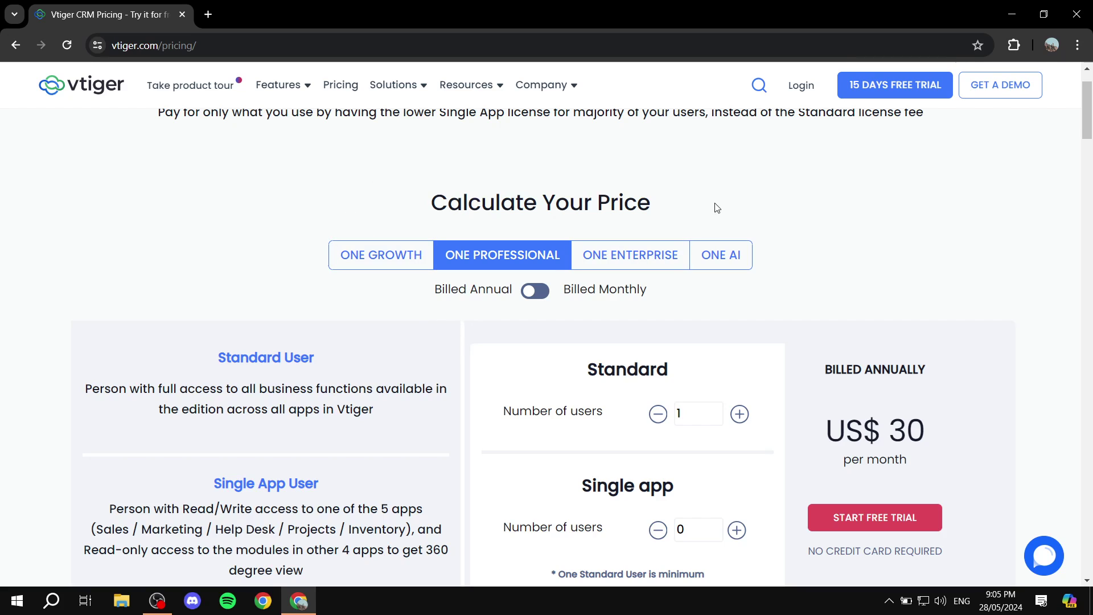
Step: Show the ONE GROWTH plan price in the Calculate Your Price calculator
click(419, 254)
scroll(600, 205, down, 2)
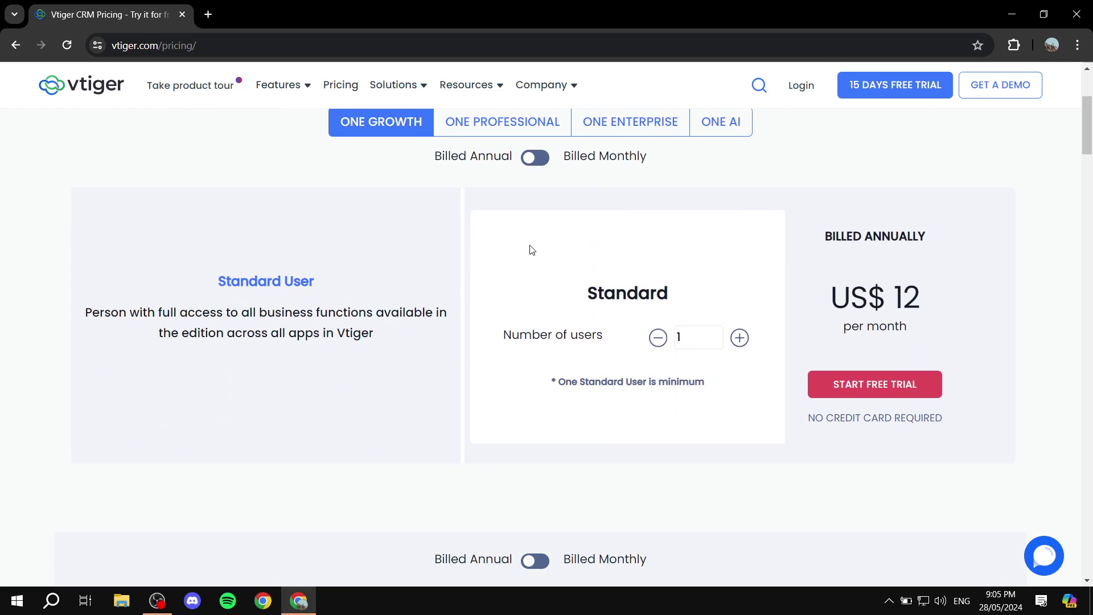
scroll(532, 251, up, 1)
scroll(553, 310, down, 1)
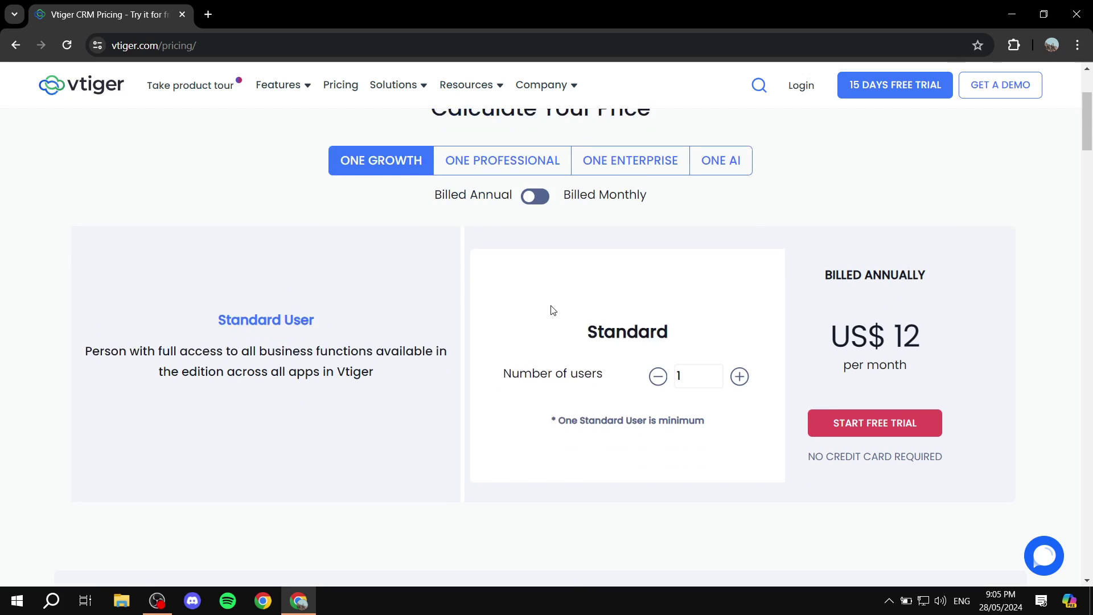
scroll(553, 310, down, 8)
scroll(525, 296, up, 2)
scroll(456, 273, down, 2)
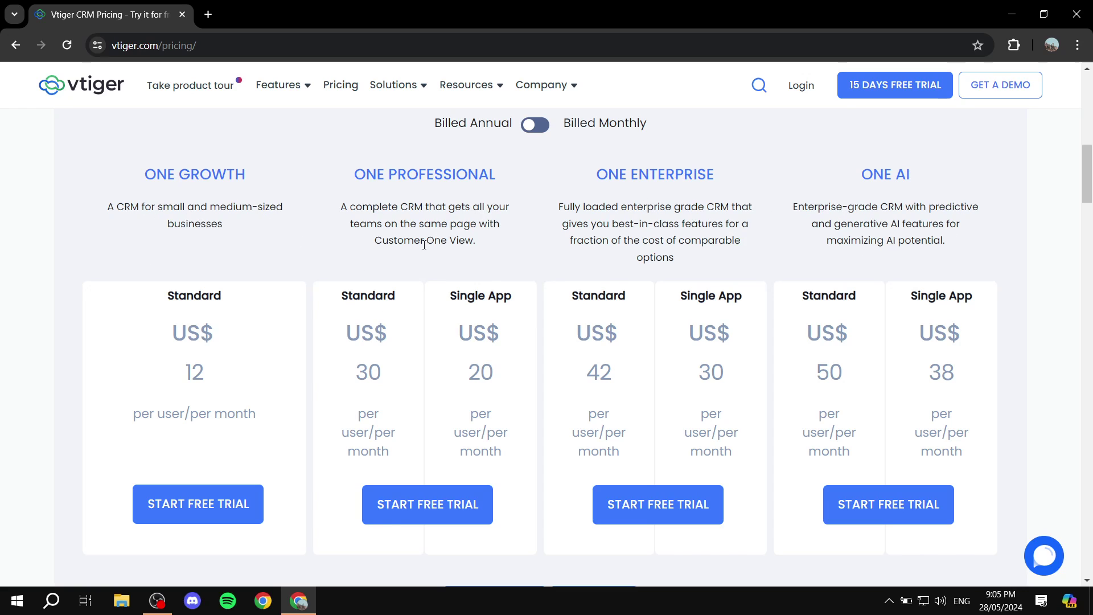
scroll(424, 244, up, 10)
Step: Compare the ONE PROFESSIONAL, ONE ENTERPRISE and ONE AI plan prices
click(498, 254)
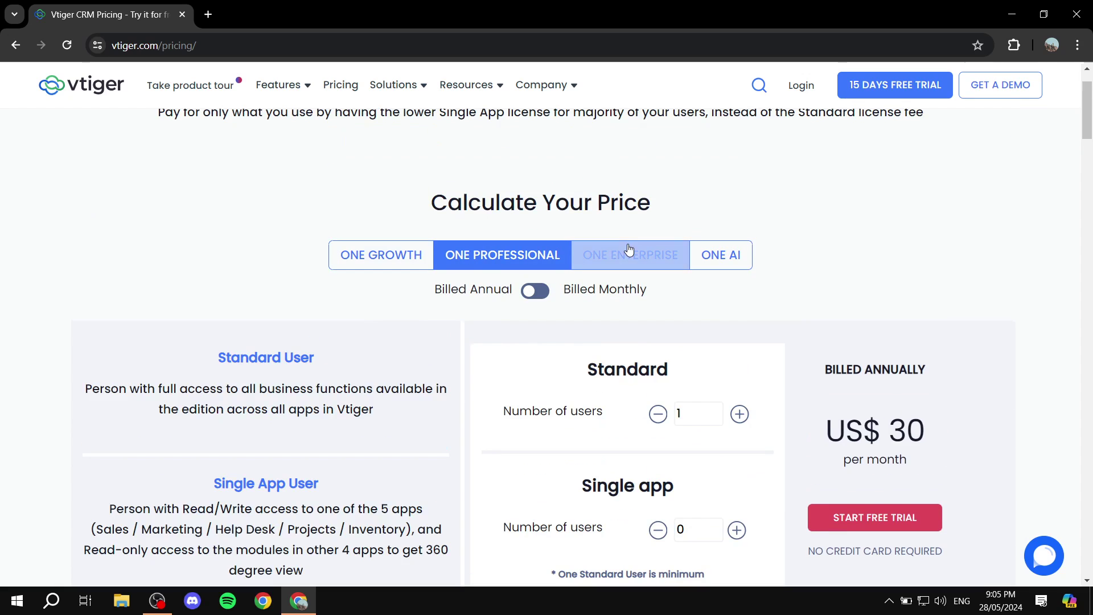
click(642, 255)
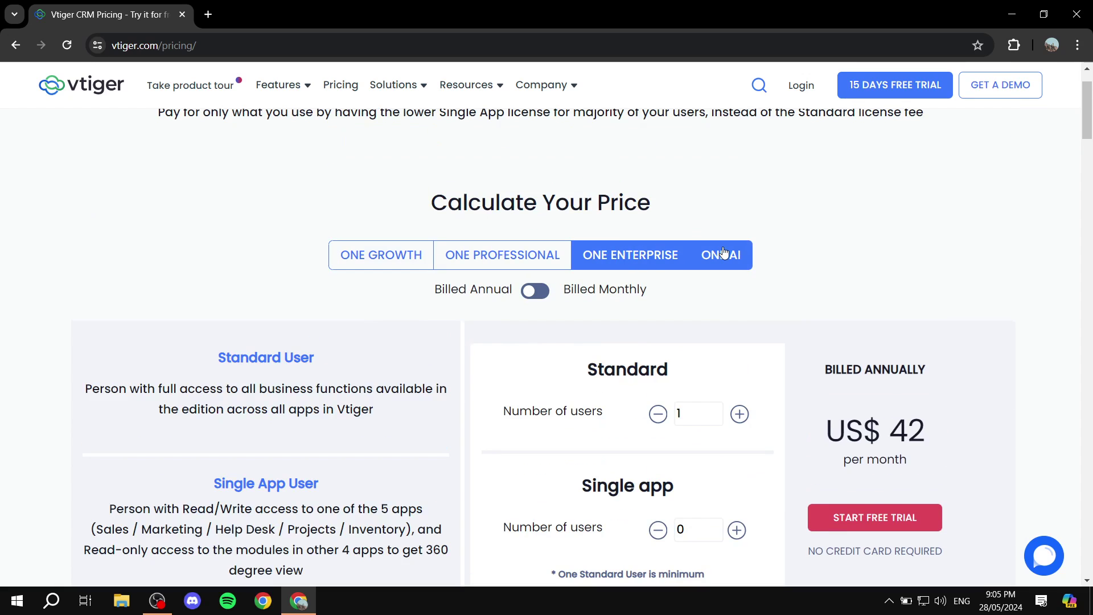
click(720, 255)
scroll(720, 255, down, 6)
scroll(667, 260, down, 3)
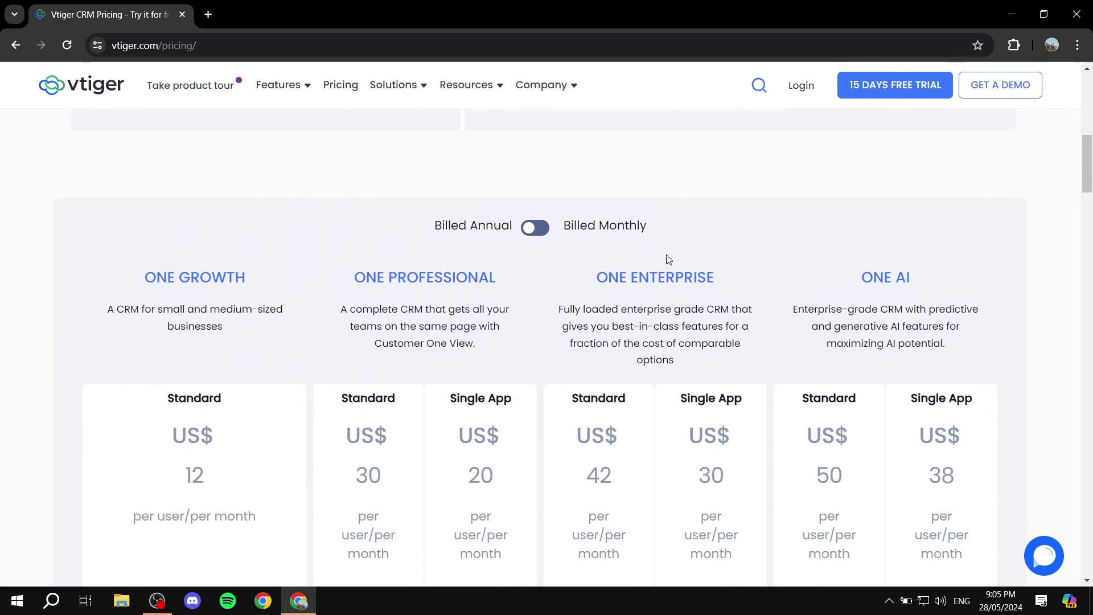
scroll(467, 285, up, 9)
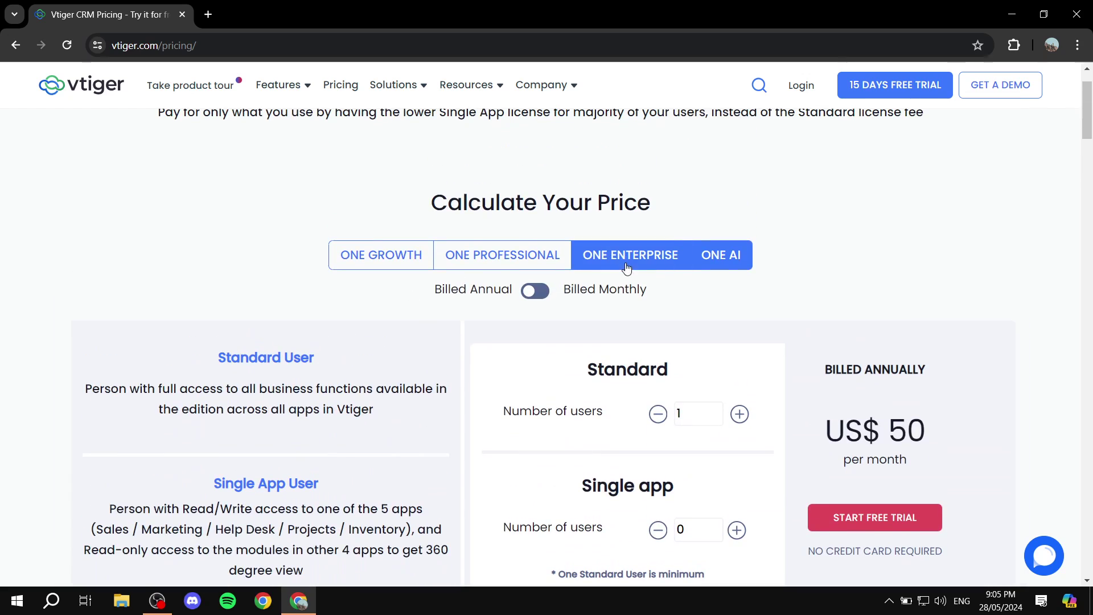
Step: Switch back through Enterprise and Professional to ONE GROWTH at US$ 12 per month
click(610, 257)
click(472, 259)
scroll(399, 279, up, 2)
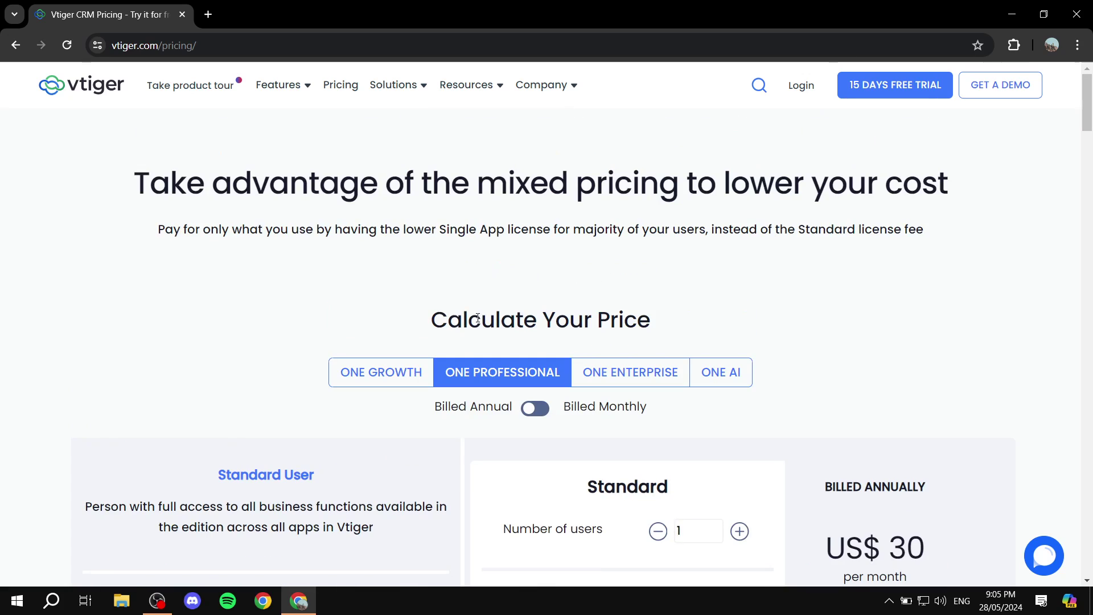
click(384, 372)
scroll(614, 310, down, 7)
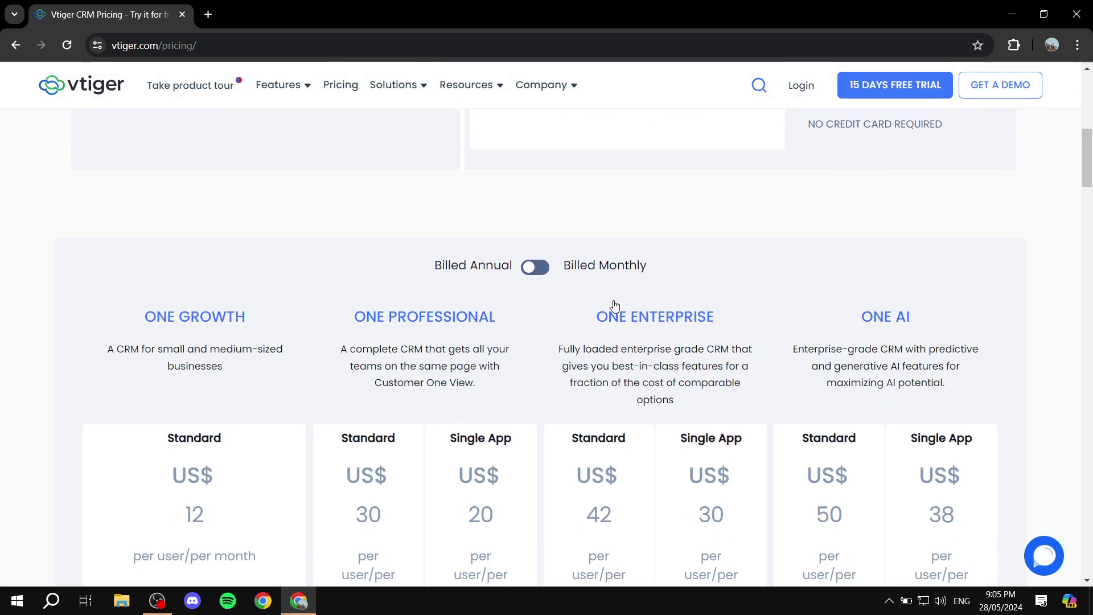
scroll(614, 306, down, 8)
scroll(675, 277, up, 2)
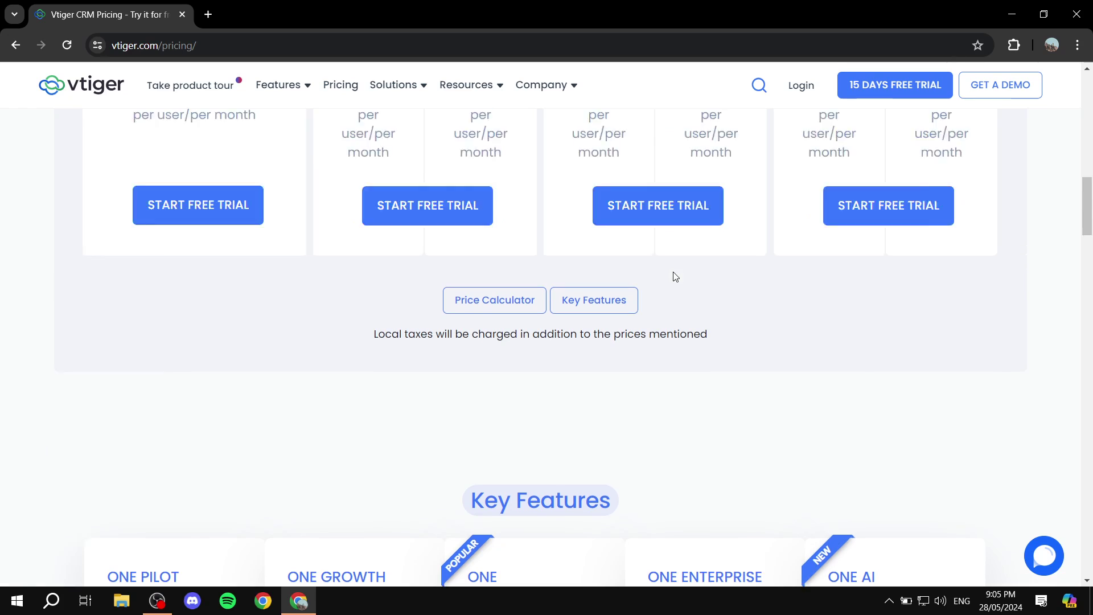
scroll(675, 278, up, 10)
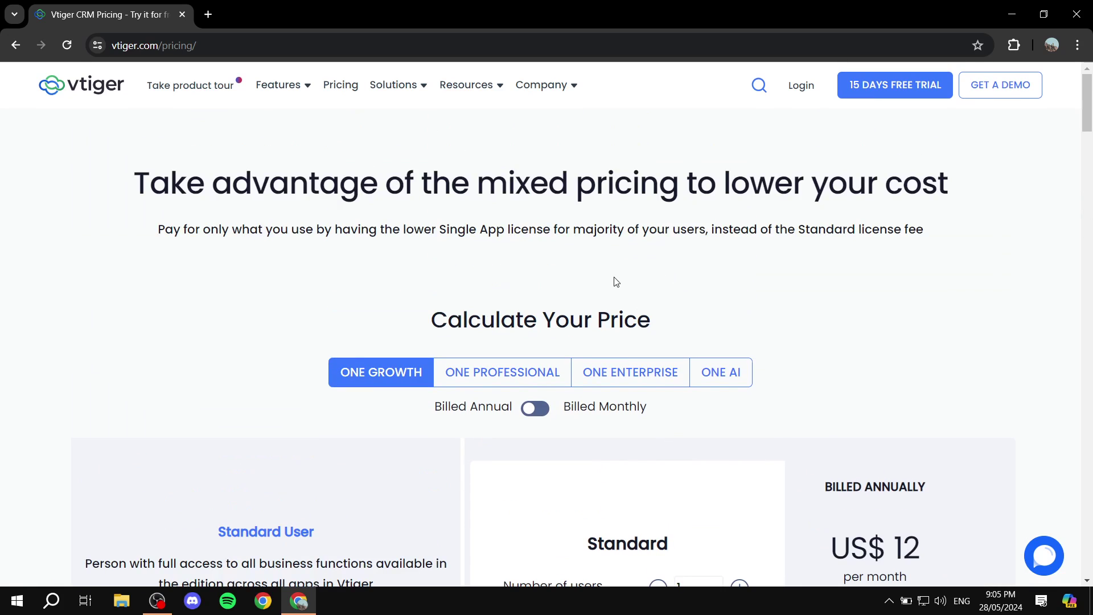
Step: Return to the vtiger home page and click into its work email field
click(80, 85)
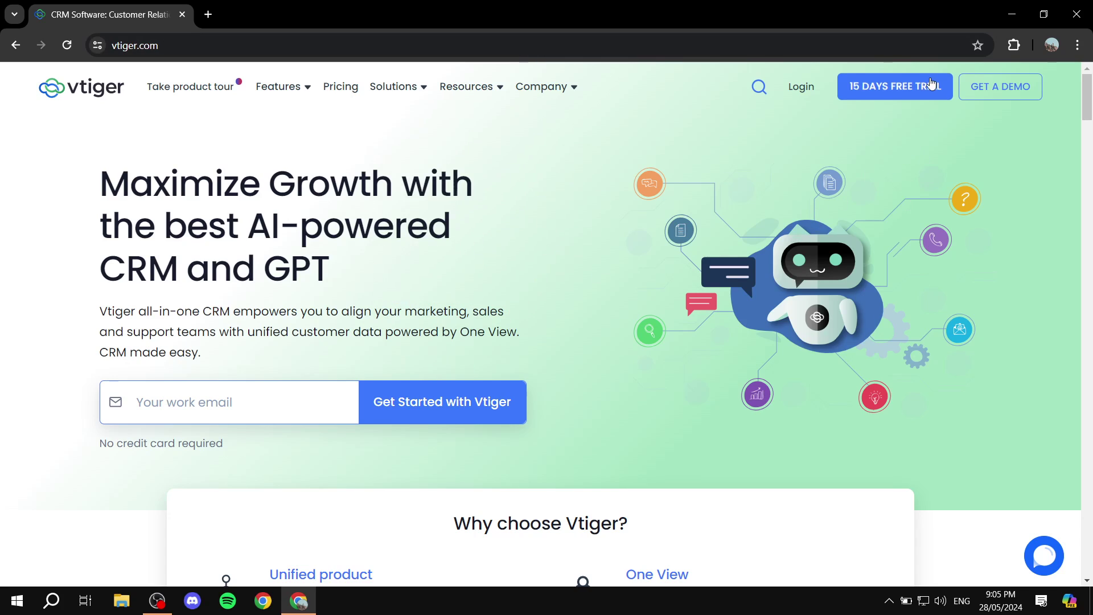
click(213, 397)
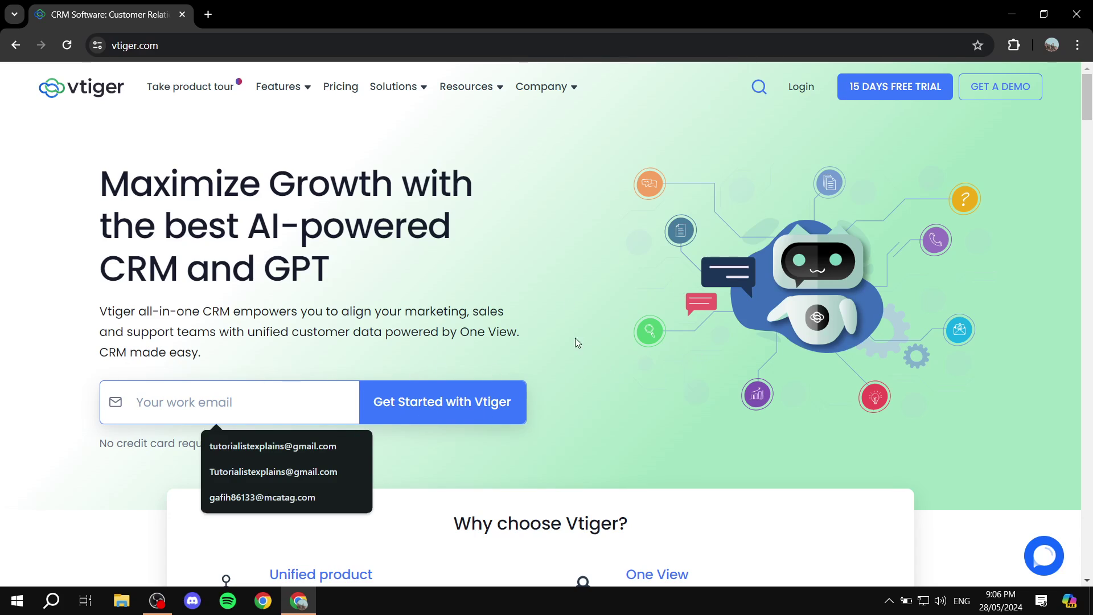
click(644, 362)
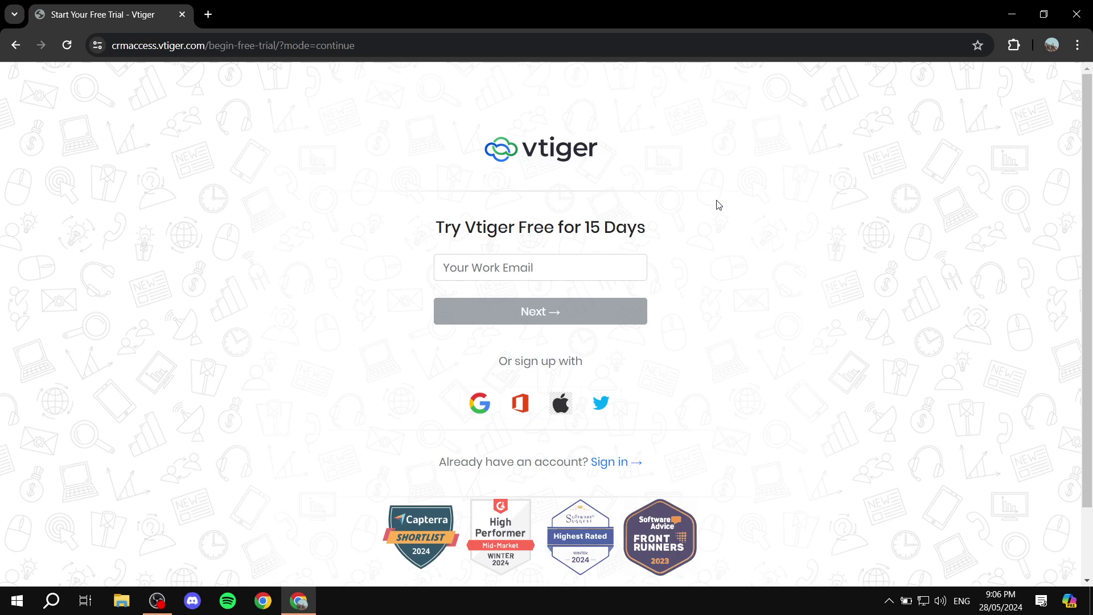
Step: Click into the Your Work Email field on the 15-day free trial sign-up page
scroll(729, 177, down, 2)
scroll(667, 316, up, 2)
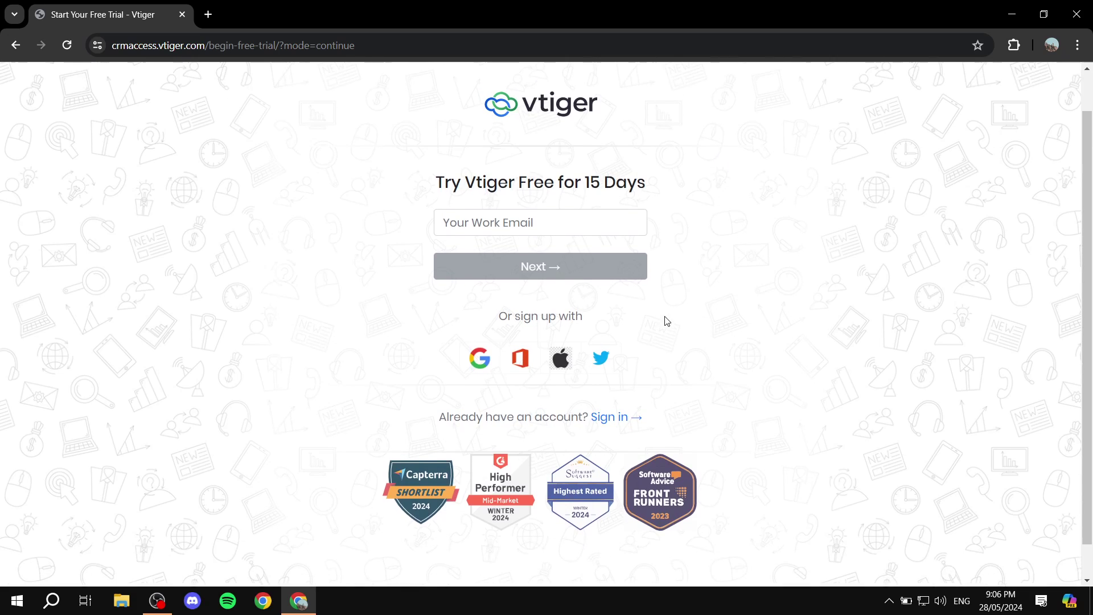
click(563, 276)
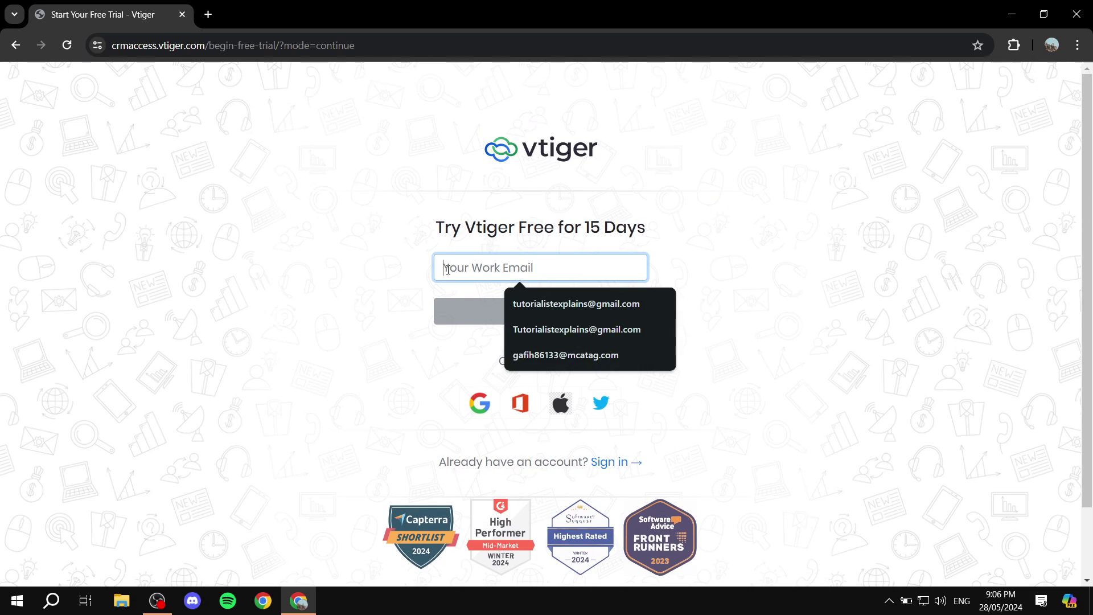
click(705, 244)
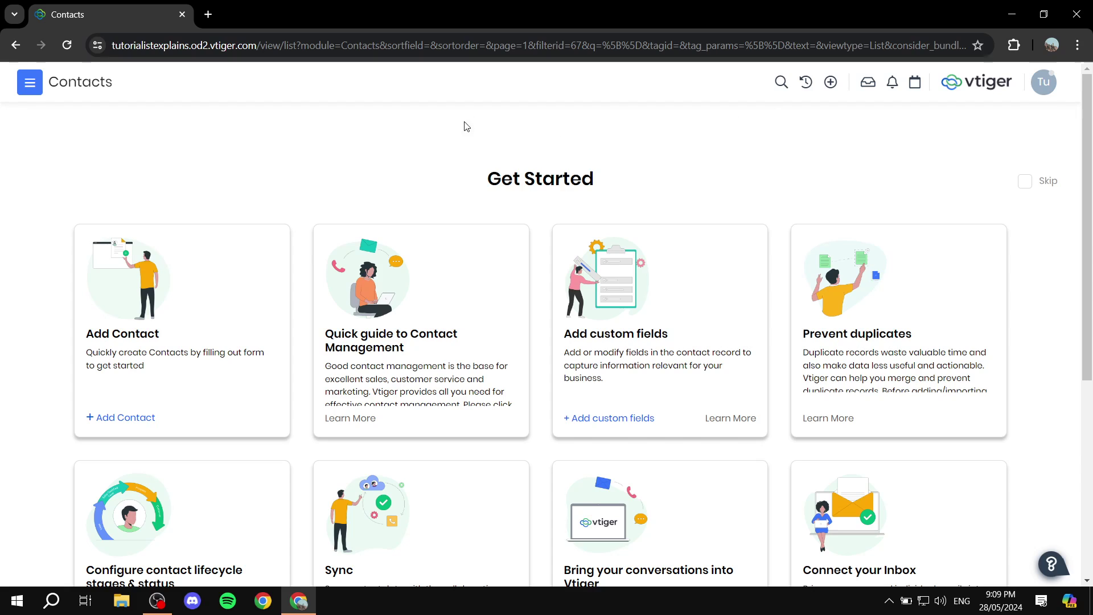
Step: Scroll the Contacts Get Started page, then open the hamburger module menu
scroll(1069, 220, down, 5)
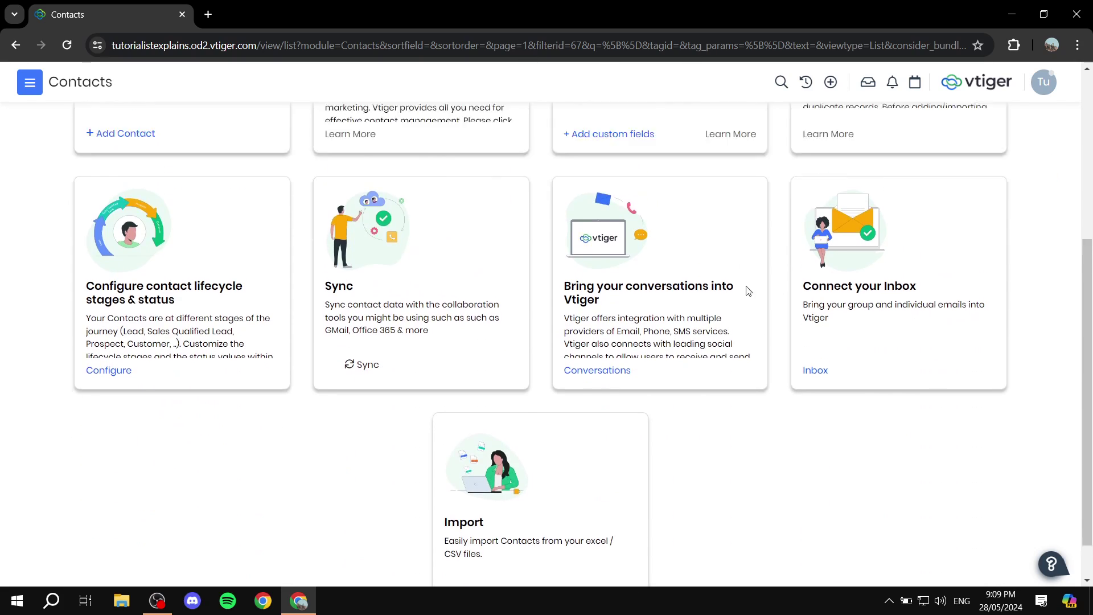
scroll(497, 100, up, 5)
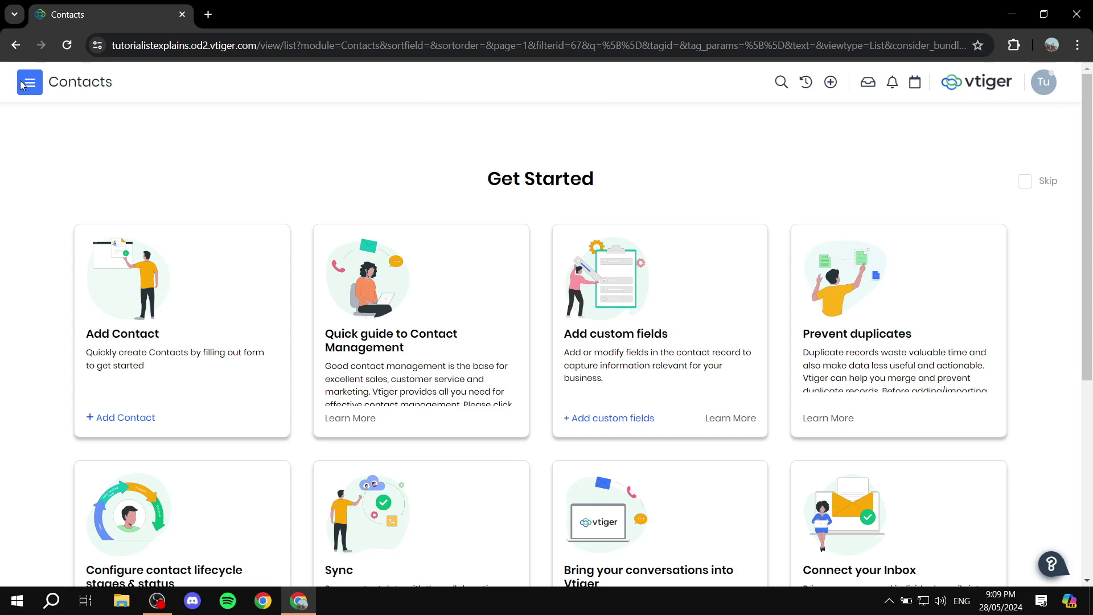
click(39, 85)
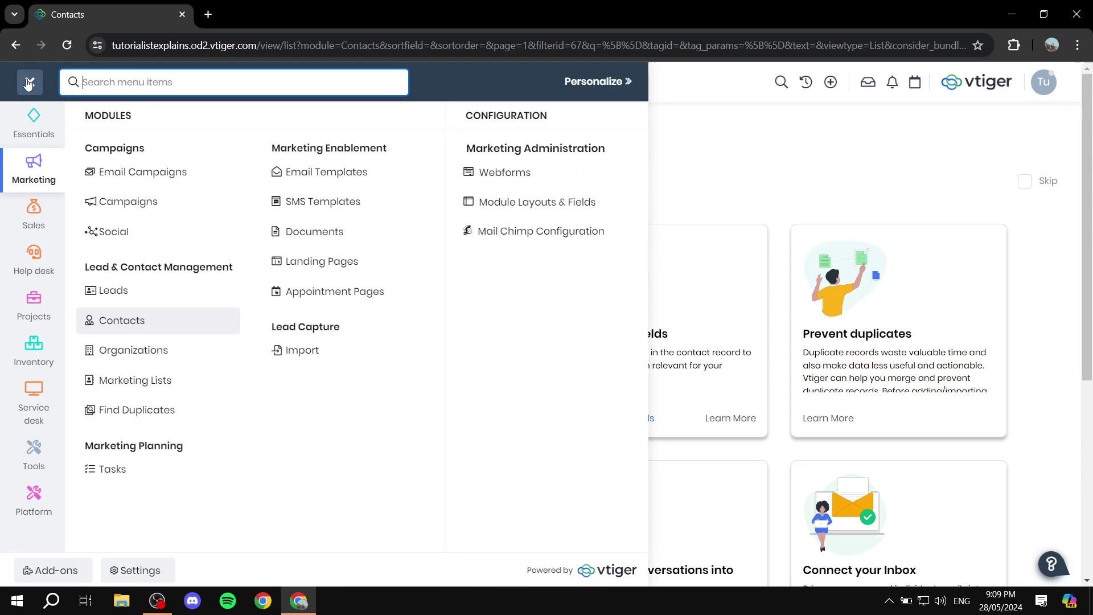
Step: Reopen the navigation menu and browse Essentials and Marketing, ending on the Essentials modules
click(28, 85)
click(19, 82)
click(30, 135)
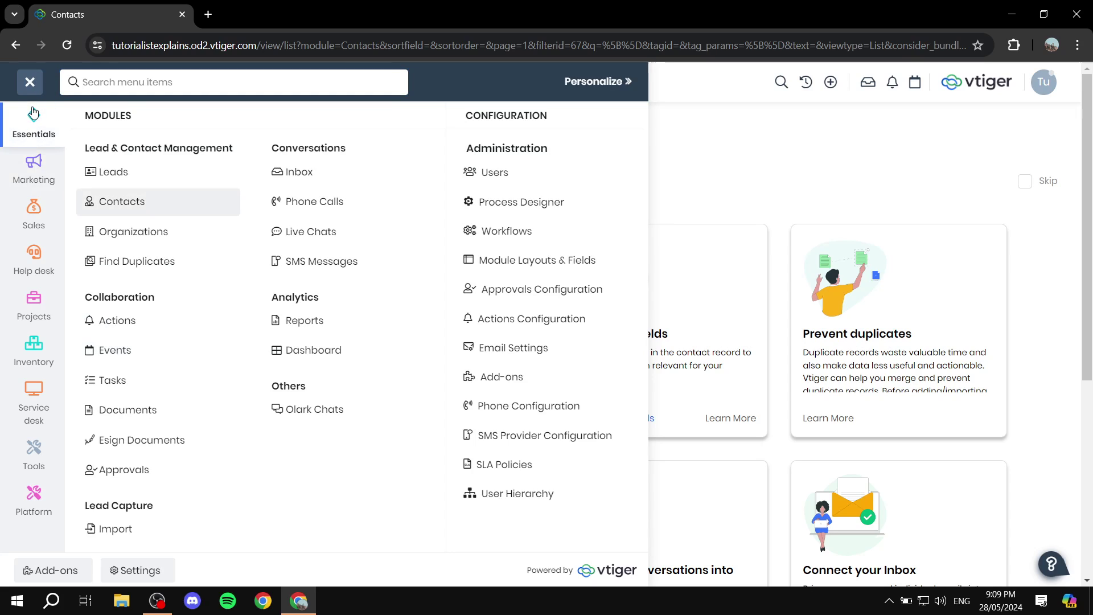
click(33, 174)
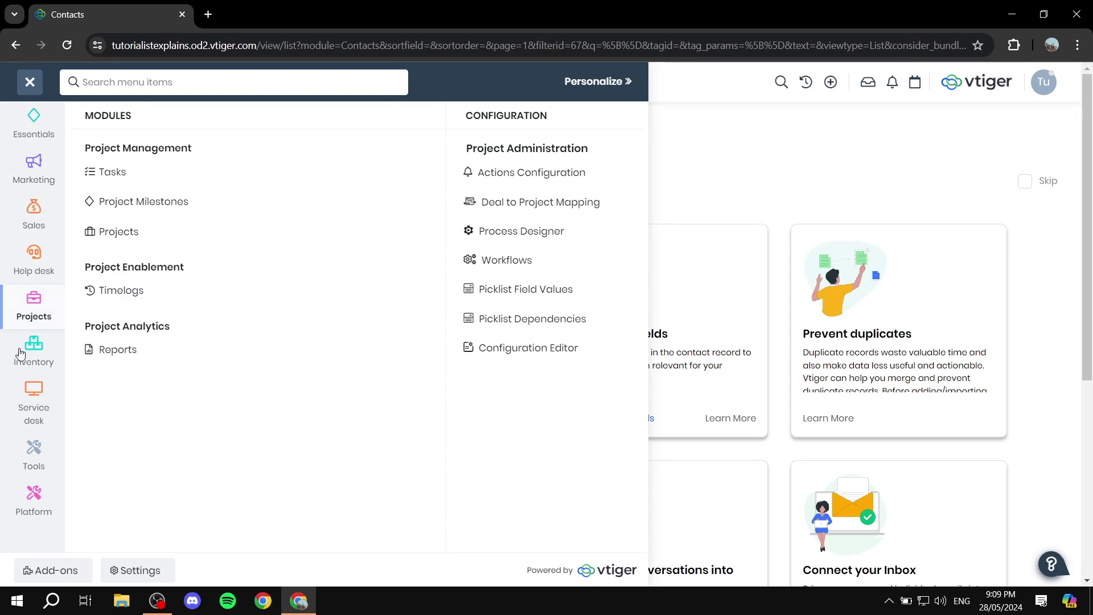
mouse_move(36, 473)
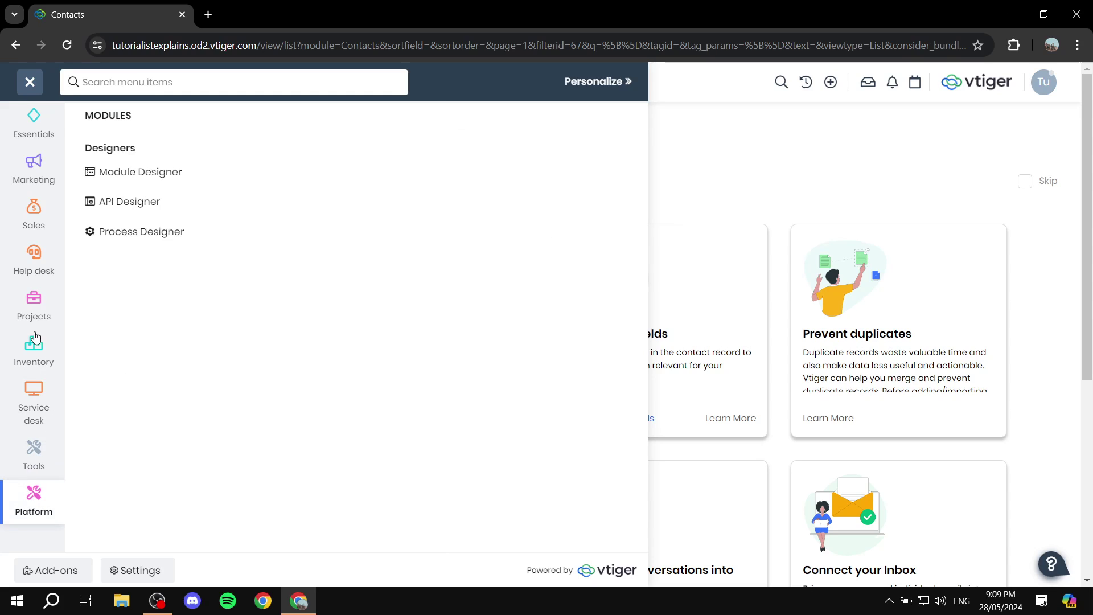
mouse_move(41, 119)
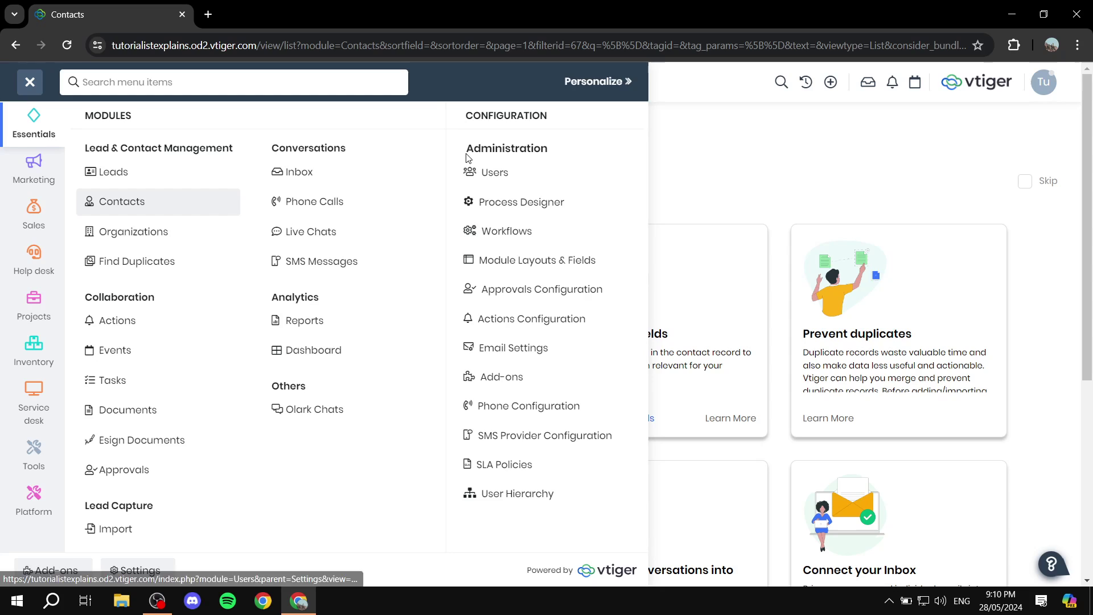
drag(466, 149, 564, 153)
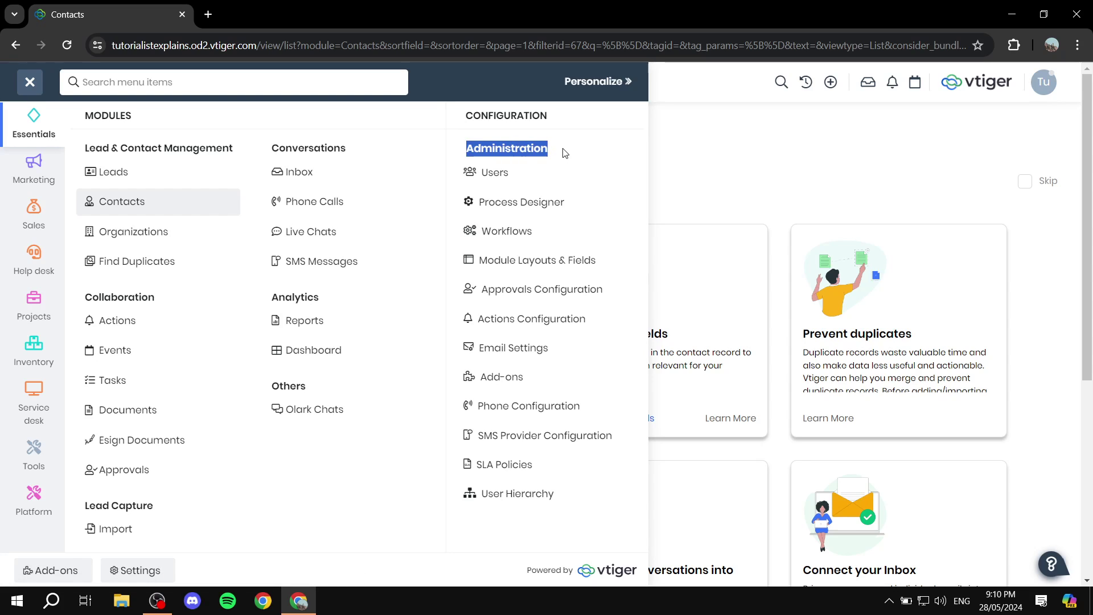
click(564, 152)
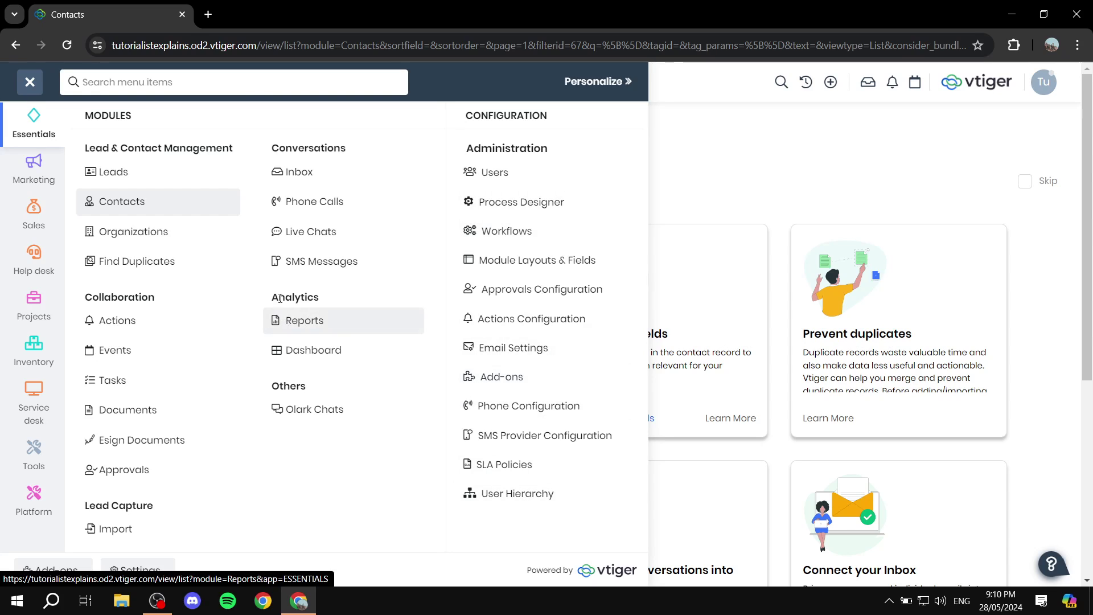
drag(271, 302, 352, 298)
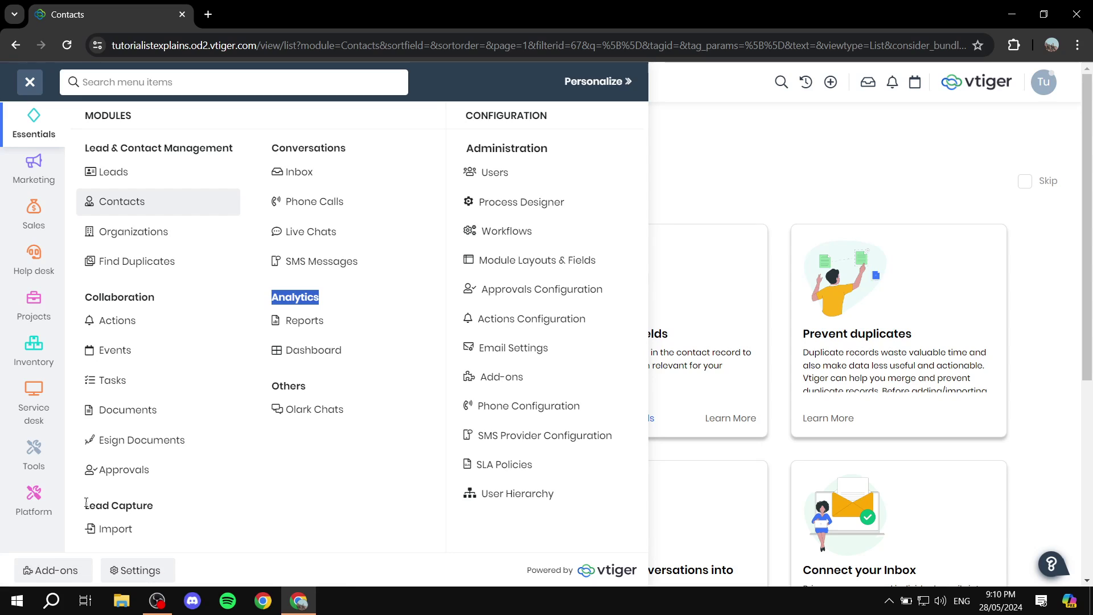
drag(85, 506, 172, 507)
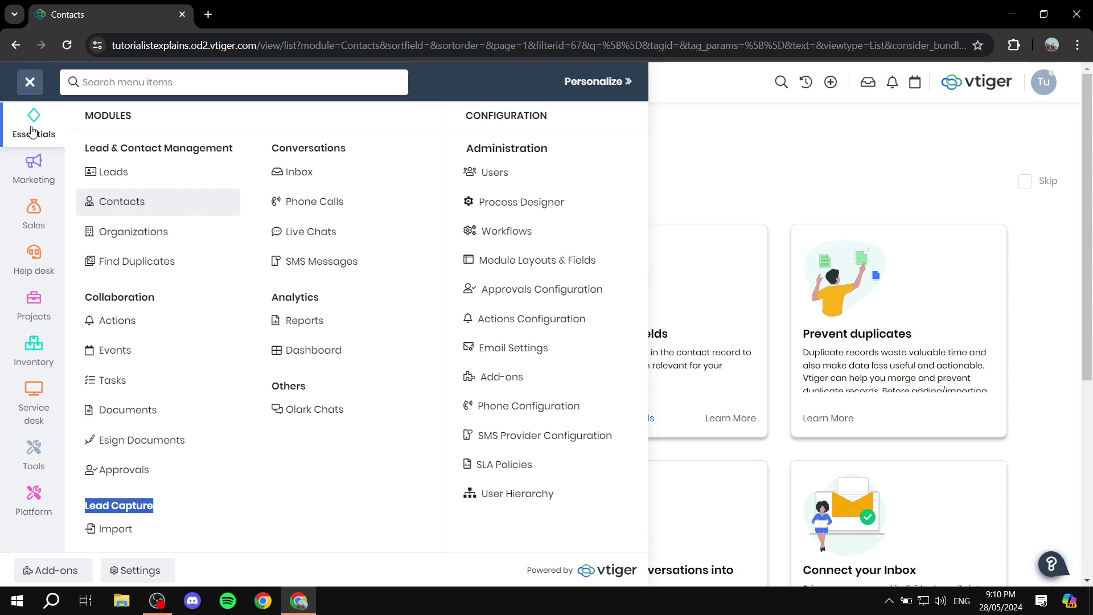
Step: Show Marketing, then Sales modules like Deals, Forecast and Quota, and Quotes
click(35, 169)
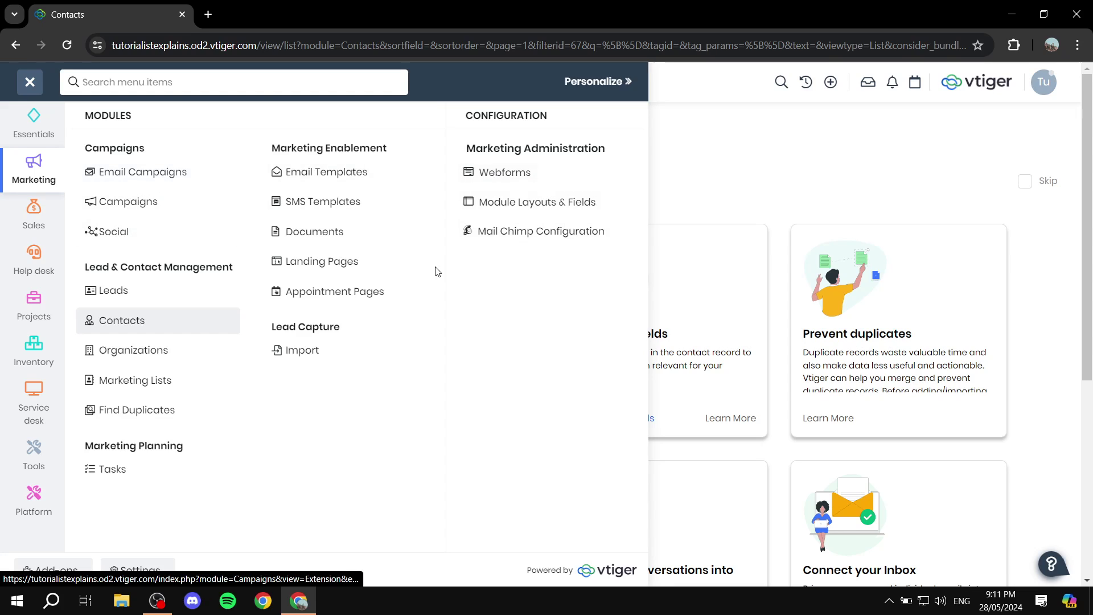
click(24, 223)
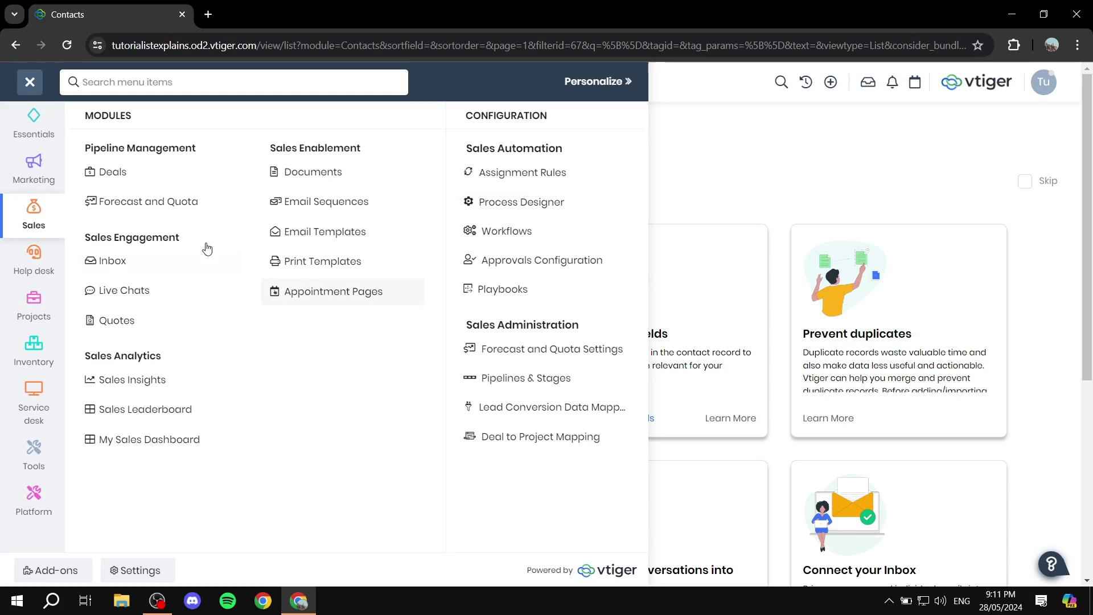
Step: View the Help desk modules, then move on to Projects with Tasks and Timelogs
click(38, 263)
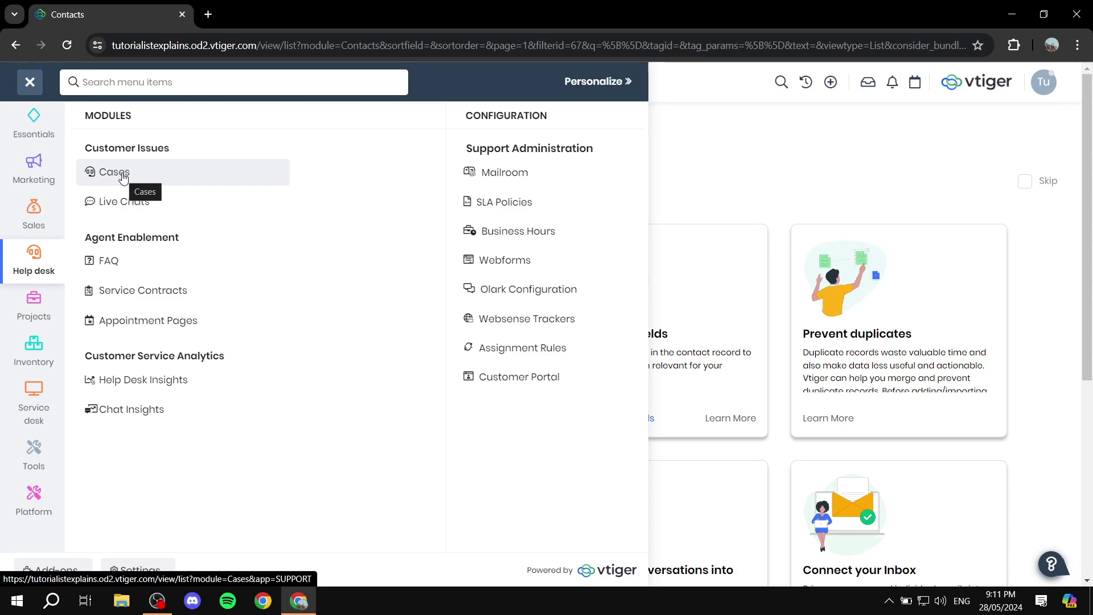
mouse_move(33, 125)
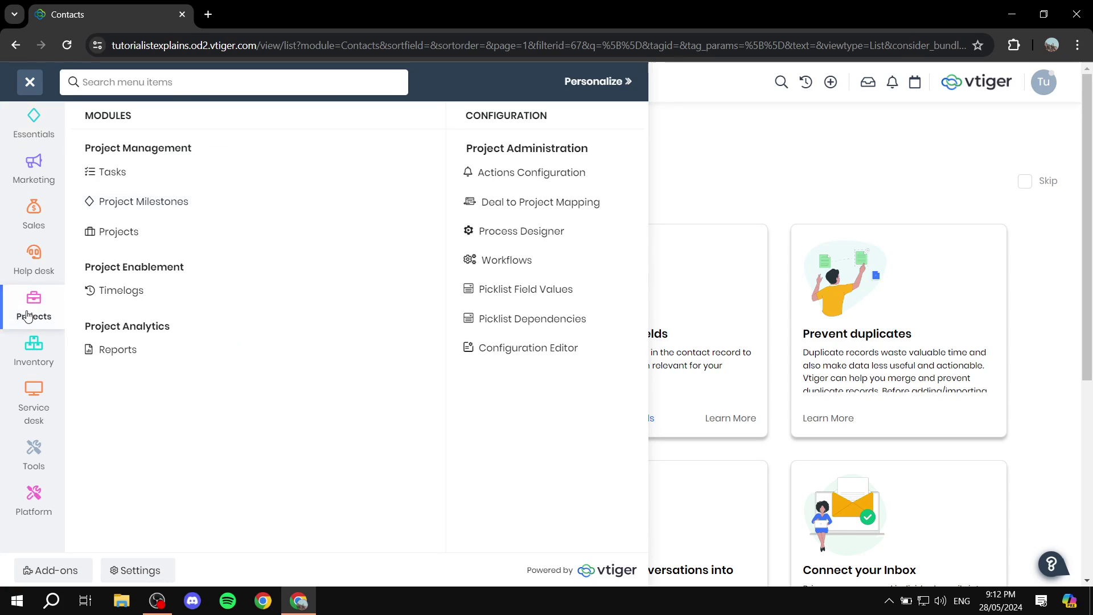
Step: Move back to the Essentials category listing Leads, Contacts and Organizations
mouse_move(30, 322)
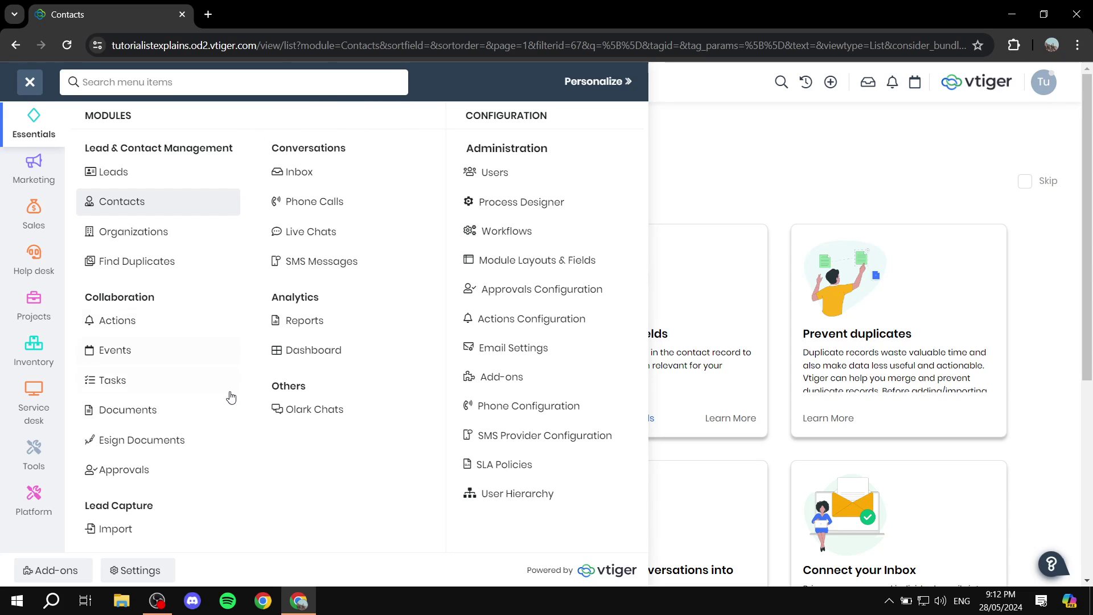
Step: Open the Import page, preview and close the New Import form, then reopen the module menu
click(118, 536)
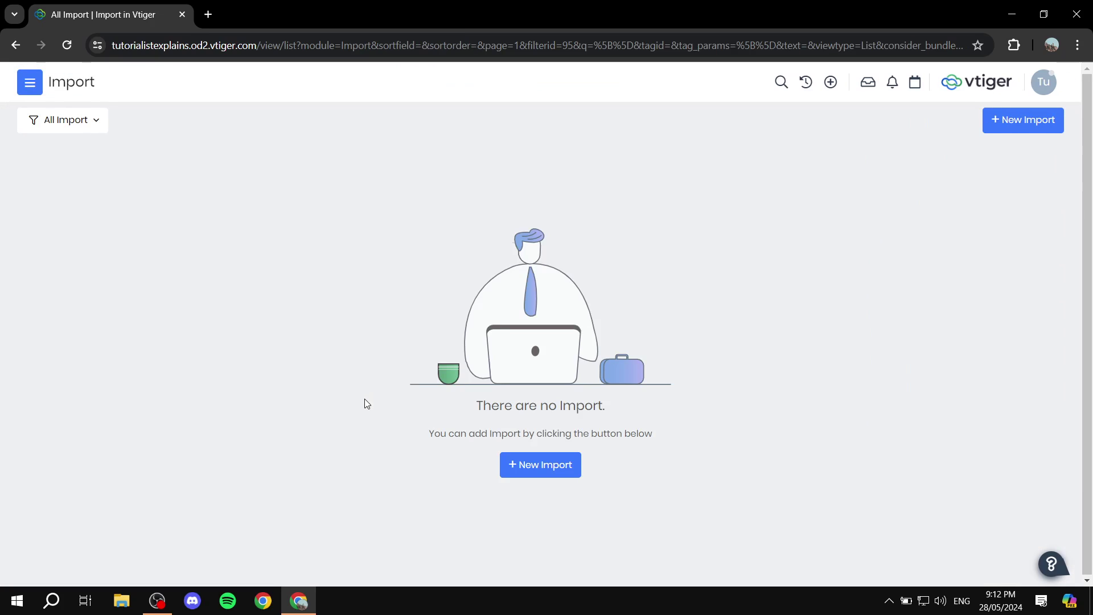
click(512, 465)
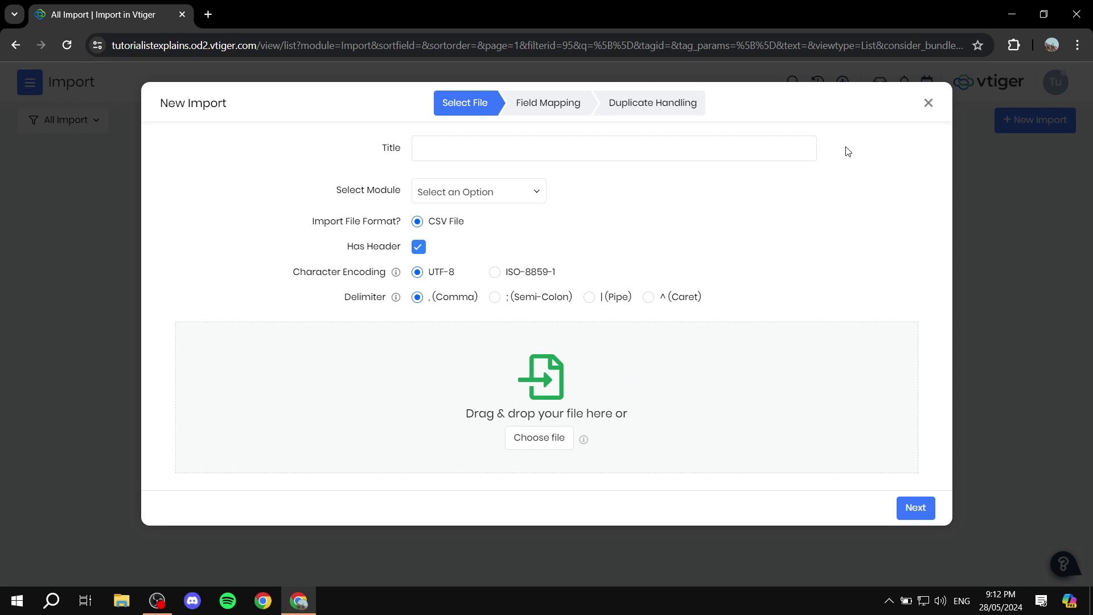
click(928, 103)
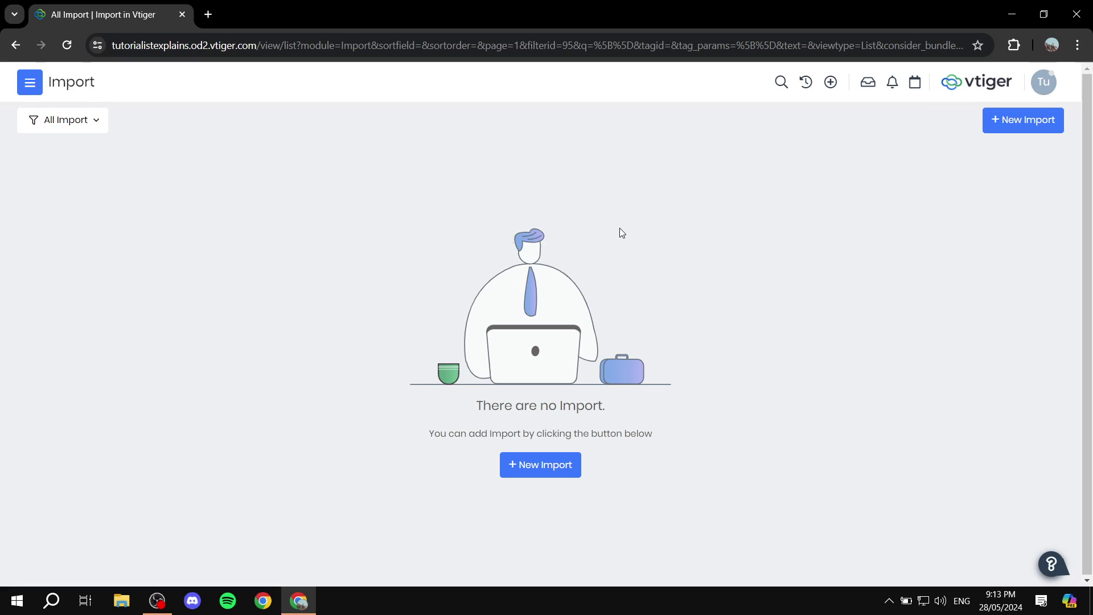
click(29, 82)
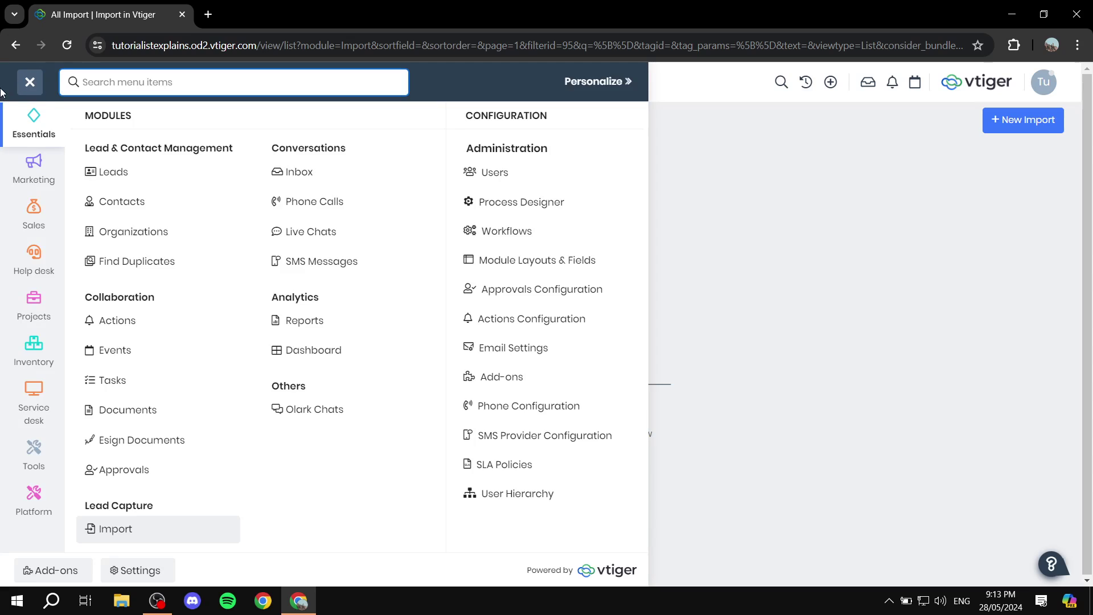
Step: Open Contacts, look over its Get Started page, and Skip it to the empty contacts list
click(126, 200)
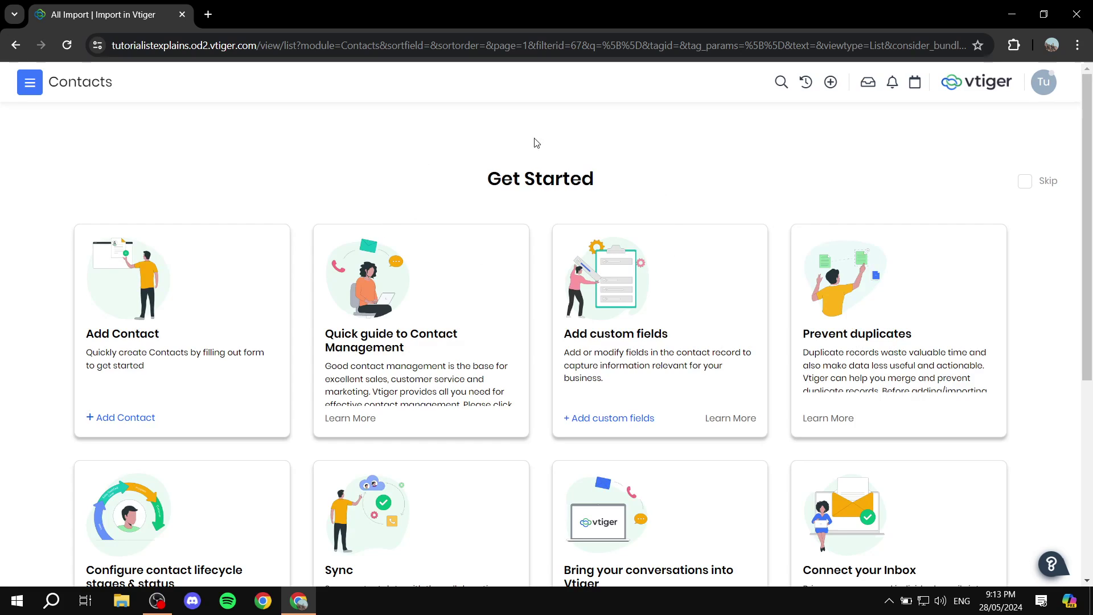
drag(482, 178, 644, 179)
click(645, 179)
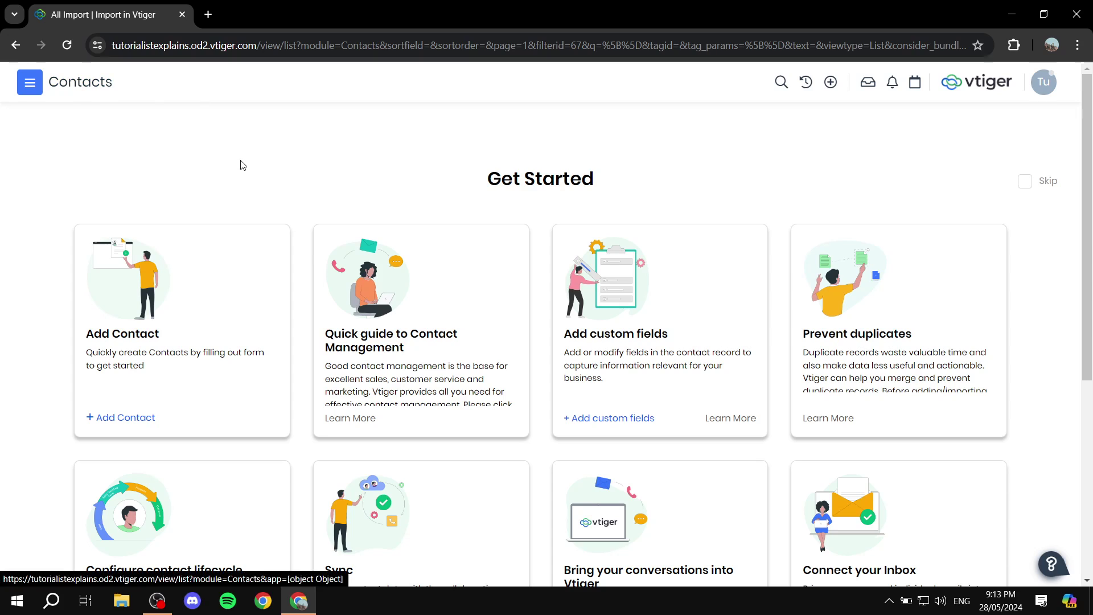
scroll(424, 231, down, 5)
scroll(511, 283, up, 5)
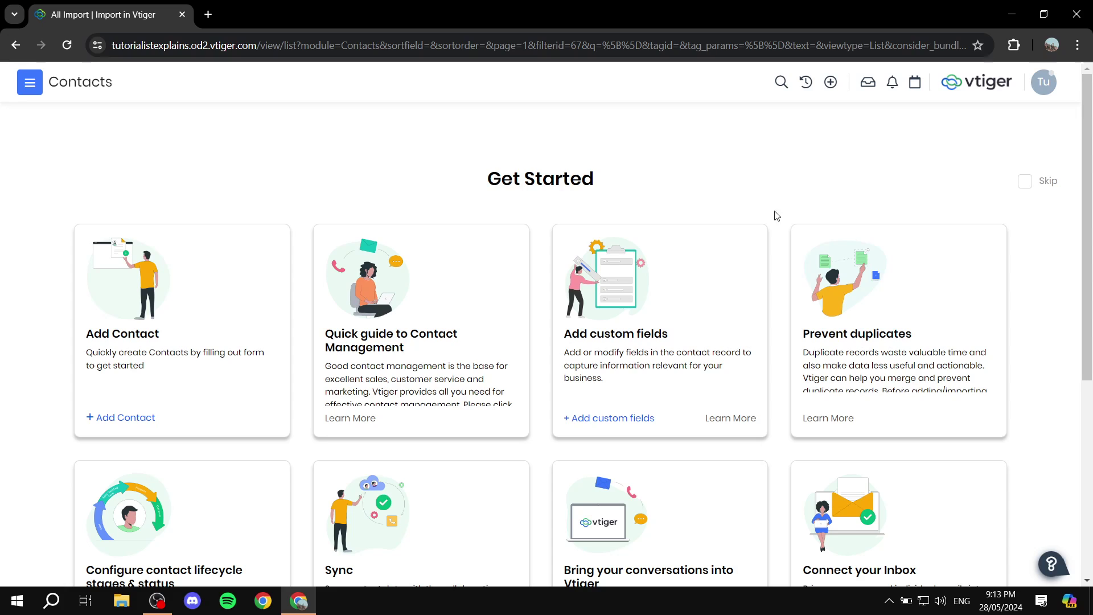
click(1050, 183)
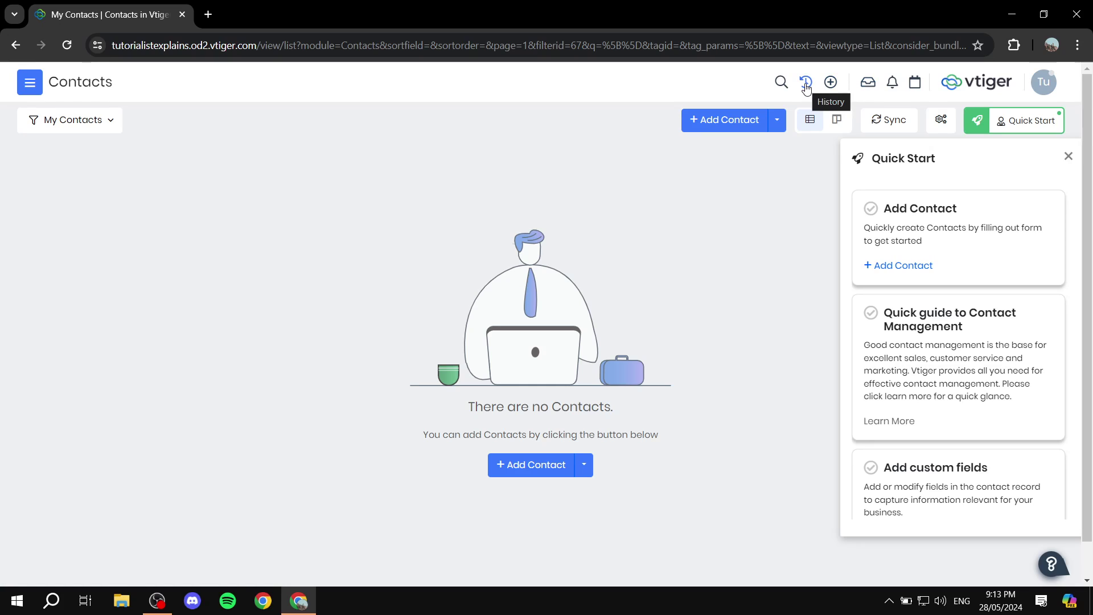
Step: Start a new contact from the quick-create menu and move to the Last Name field
click(831, 82)
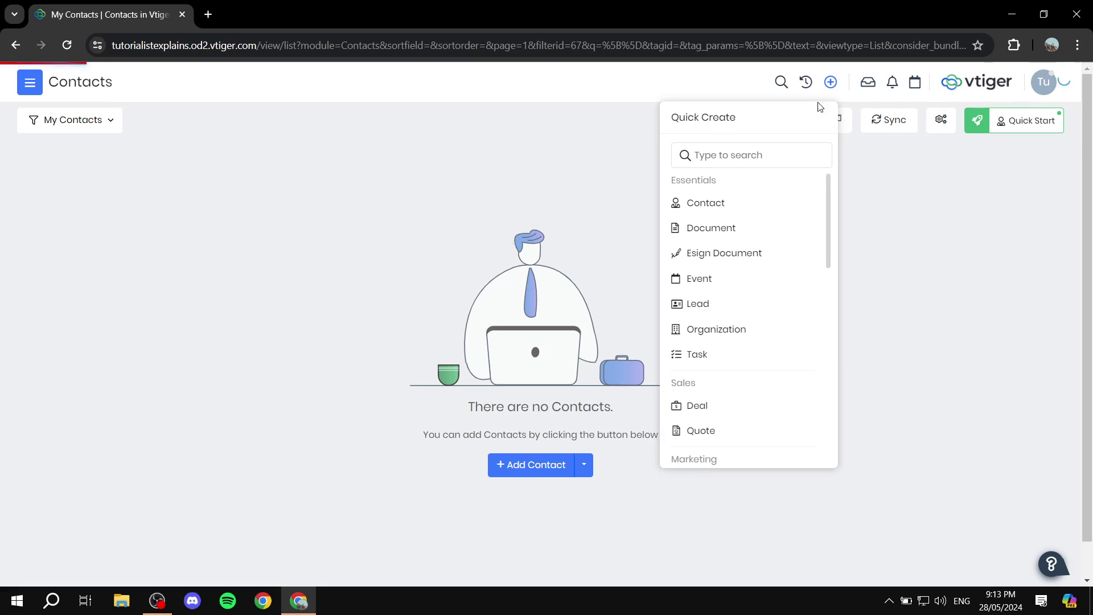
scroll(754, 288, down, 5)
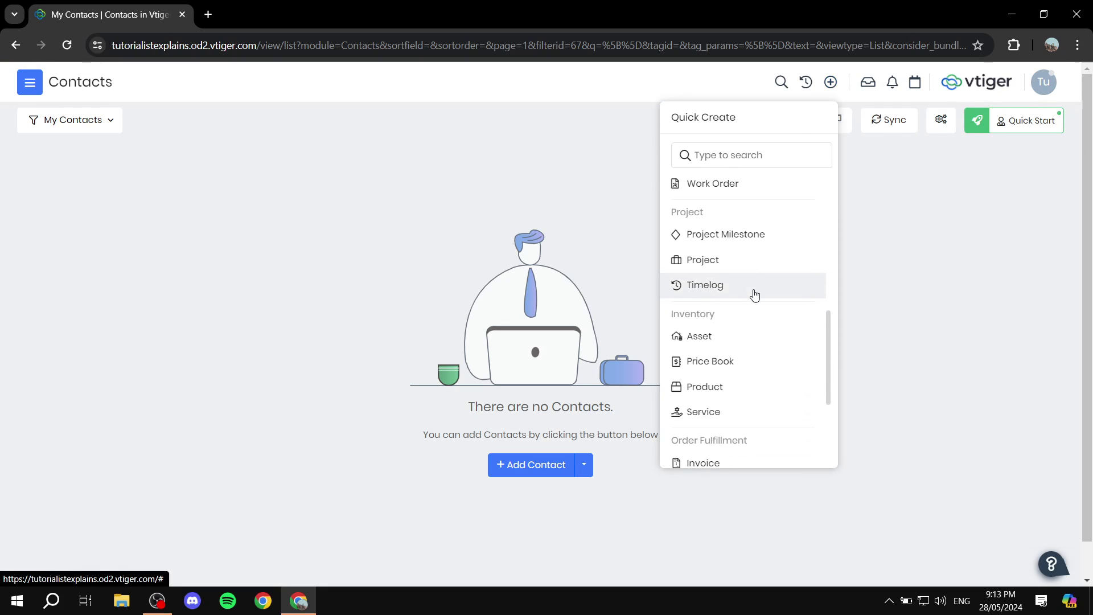
scroll(755, 297, up, 5)
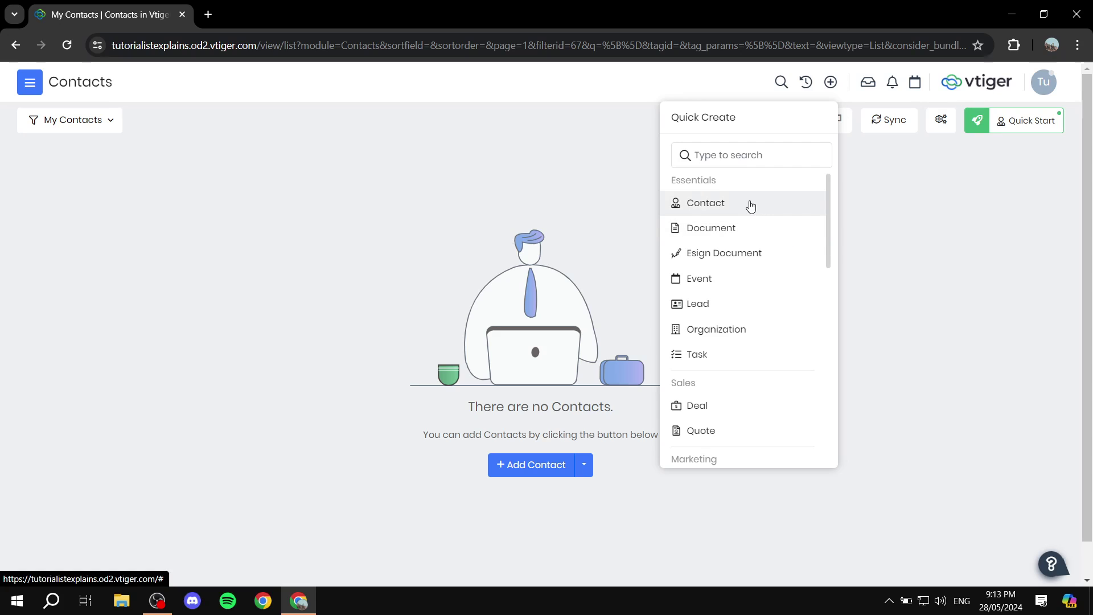
click(706, 205)
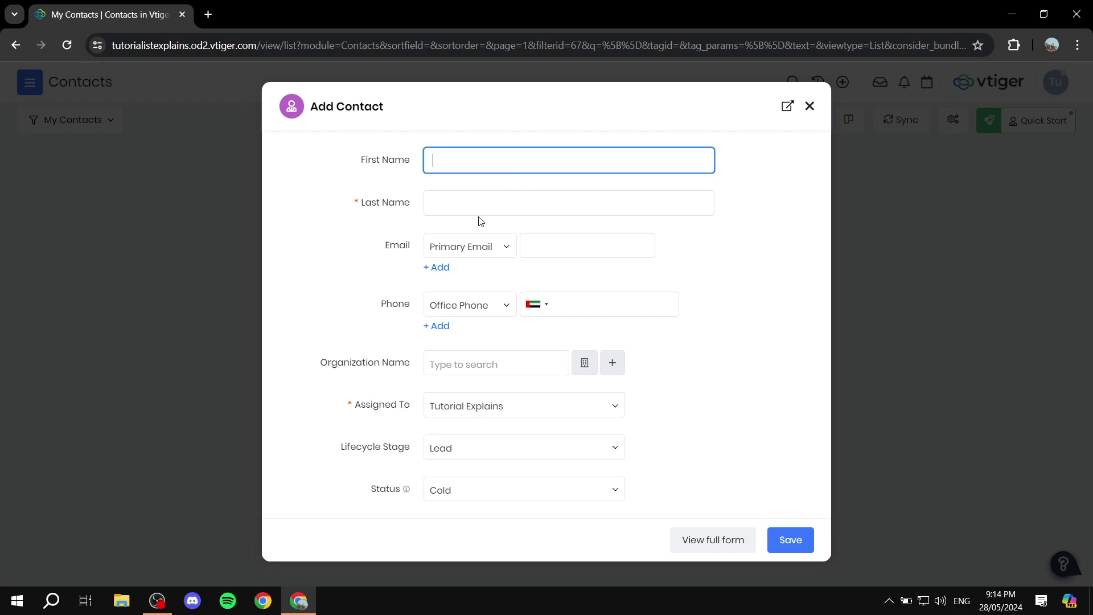
click(461, 212)
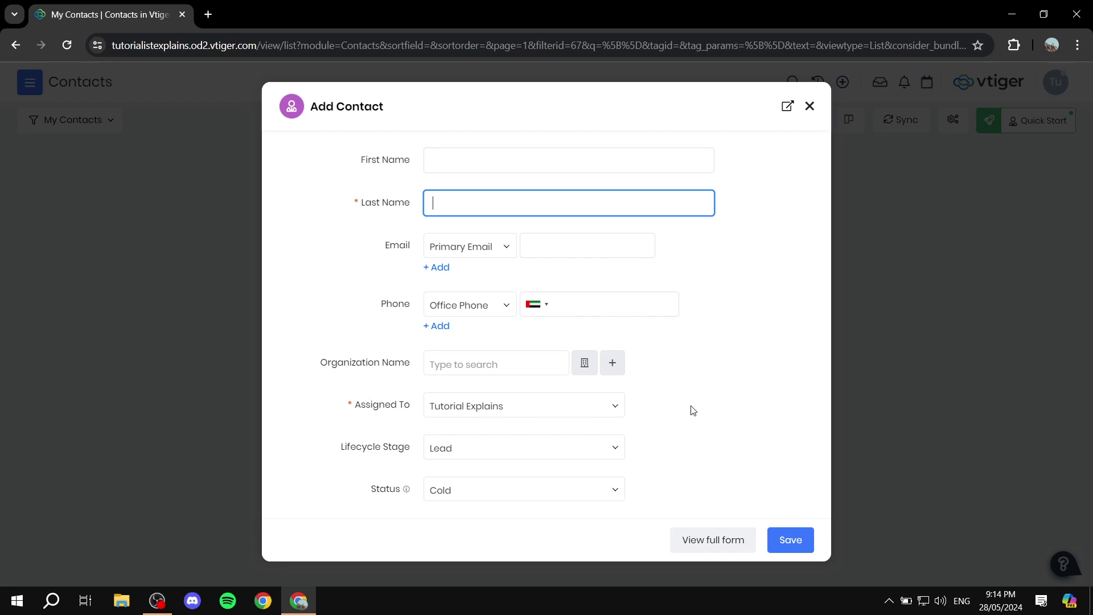
Step: Check the Lifecycle Stage choices in Add Contact, leaving it on Lead
drag(359, 411, 410, 413)
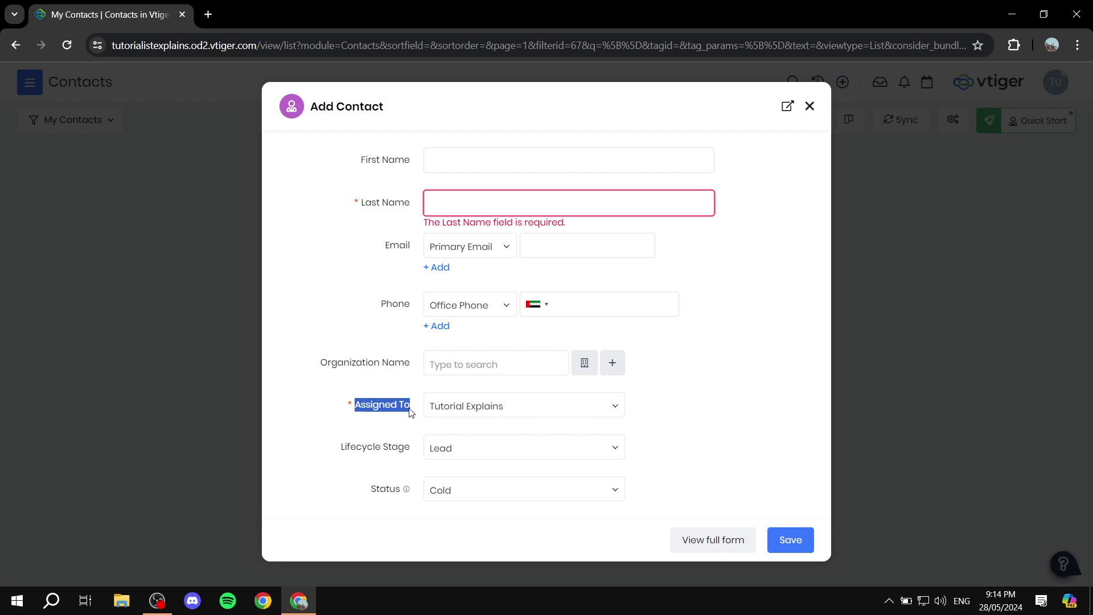
click(384, 432)
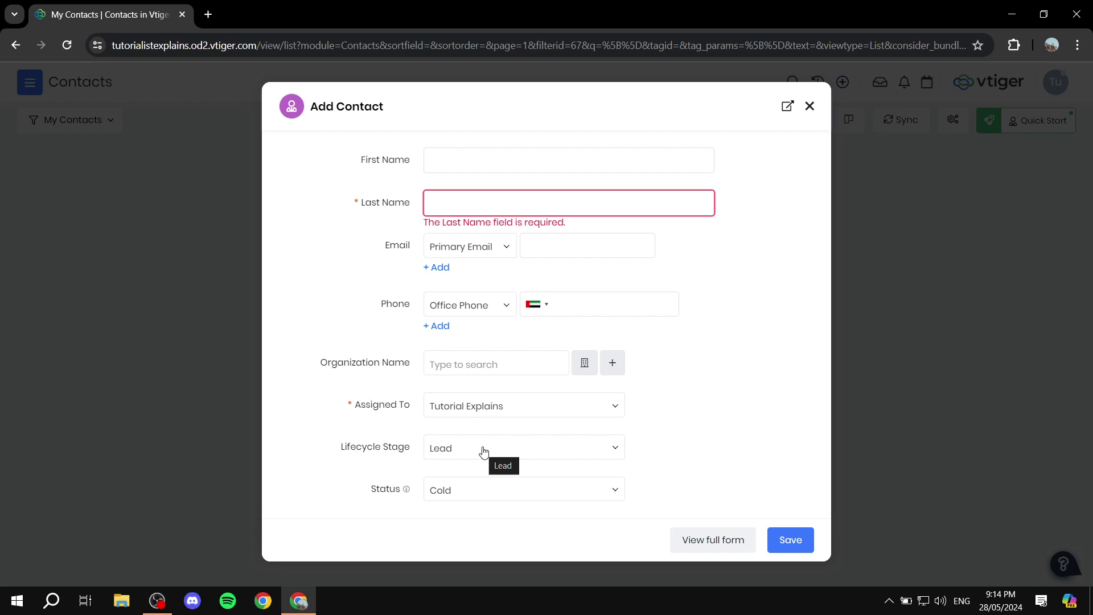
click(572, 453)
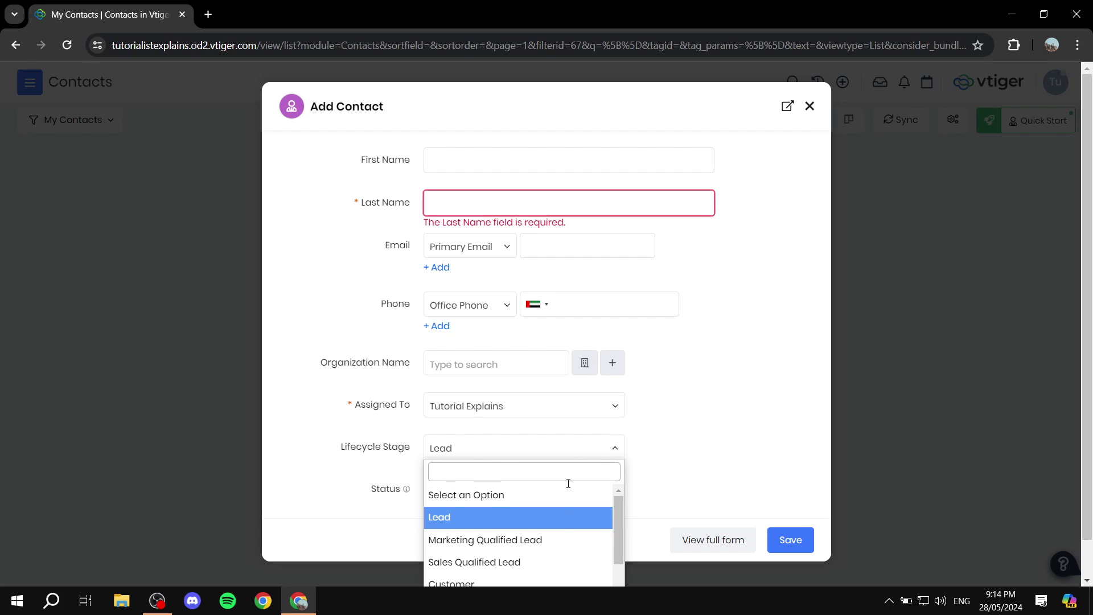
scroll(563, 507, down, 3)
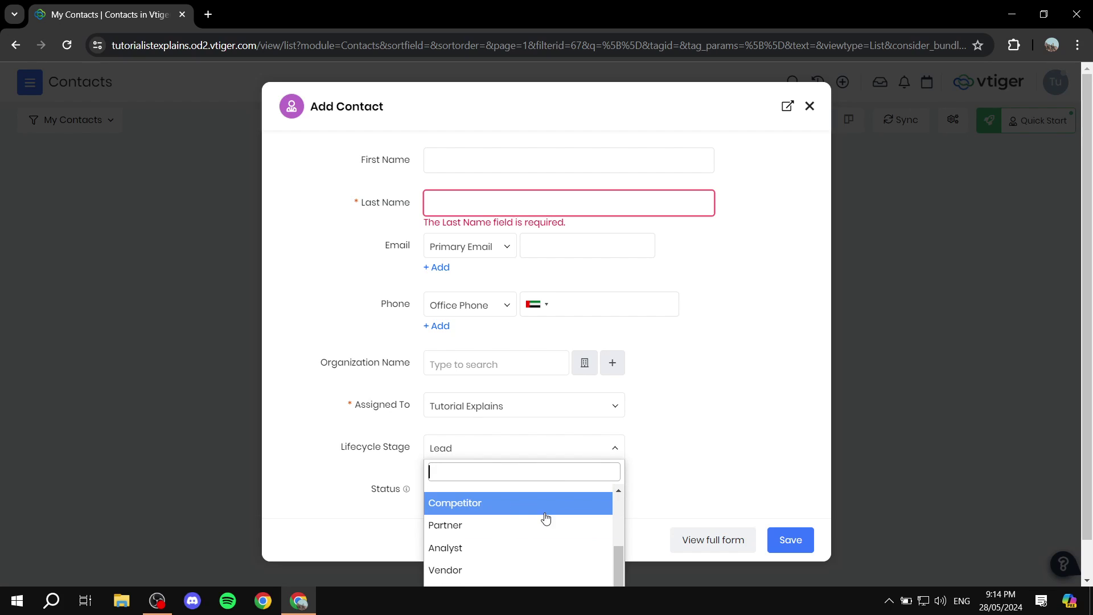
scroll(521, 555, up, 3)
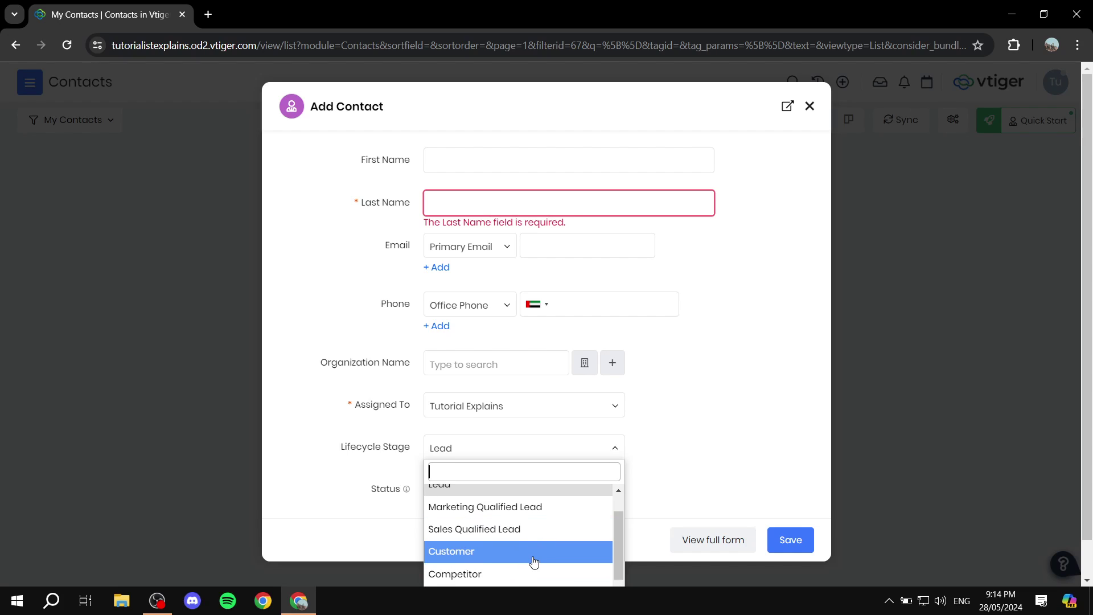
scroll(522, 558, up, 2)
click(496, 517)
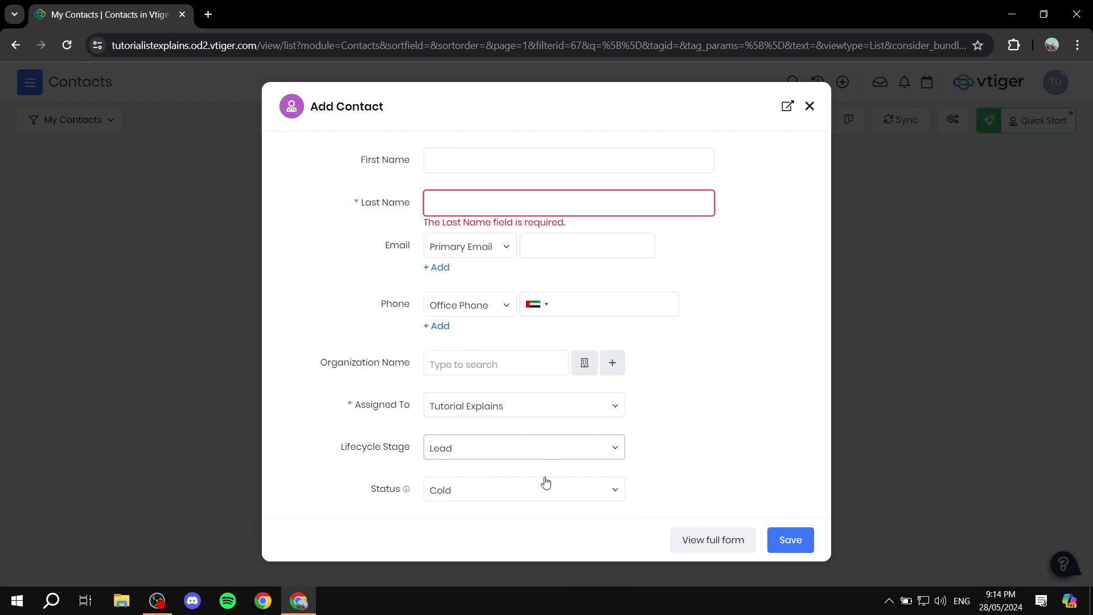
Step: Review the Status options leaving Cold, then close Add Contact without saving
mouse_move(392, 497)
mouse_down()
mouse_move(373, 493)
mouse_move(403, 507)
mouse_up()
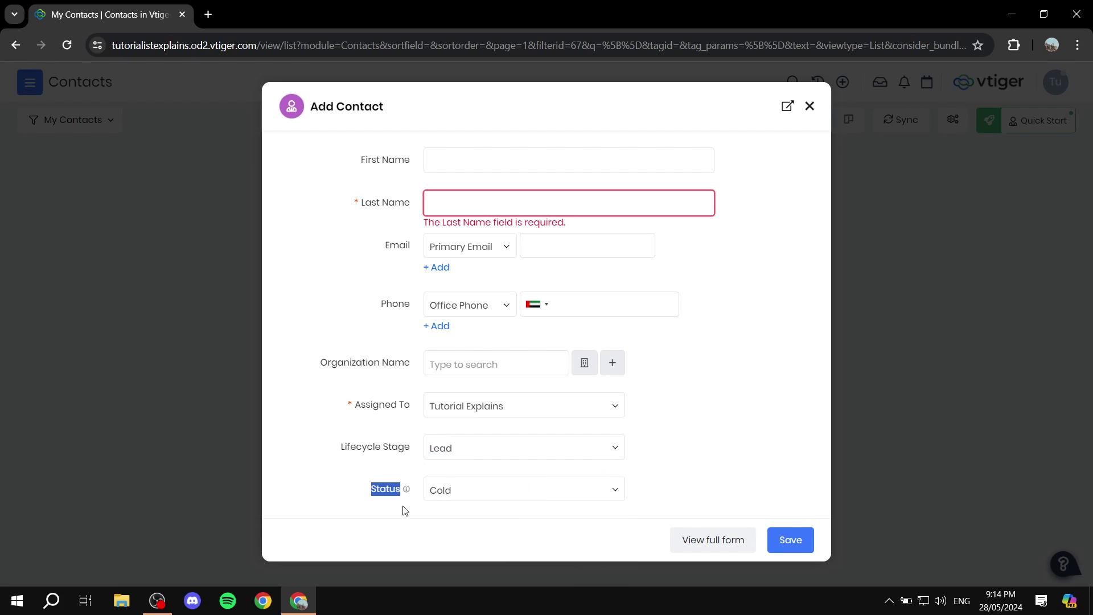
click(410, 502)
click(586, 498)
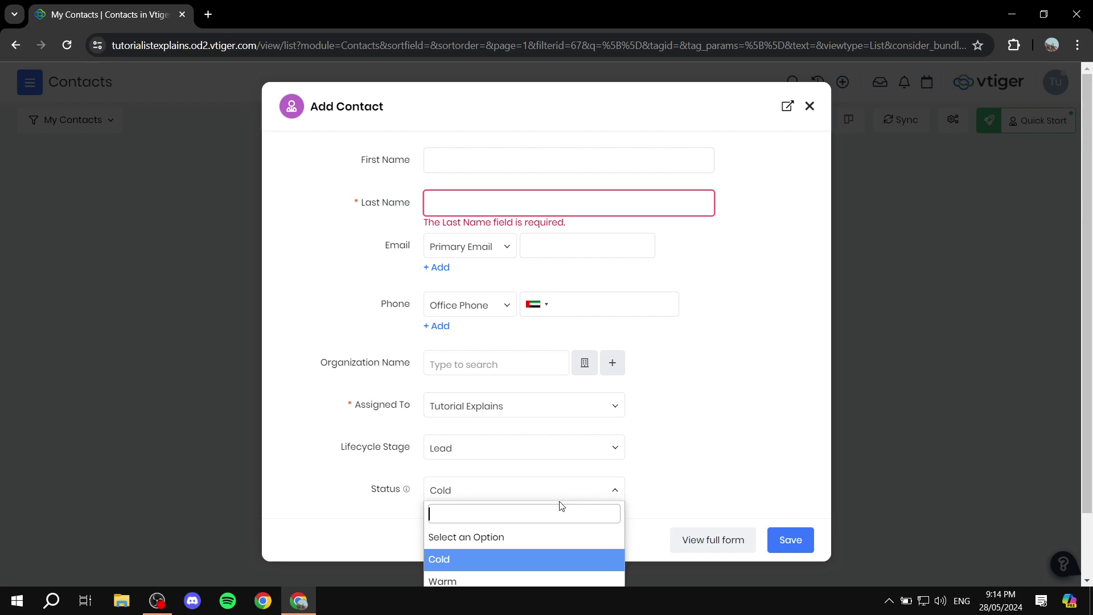
click(704, 452)
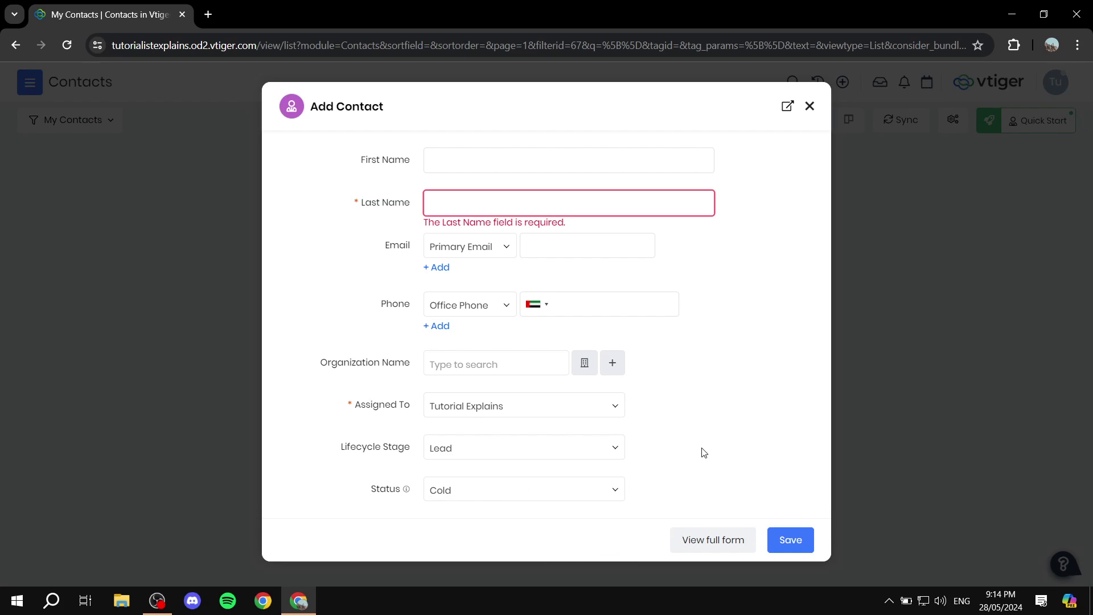
click(810, 106)
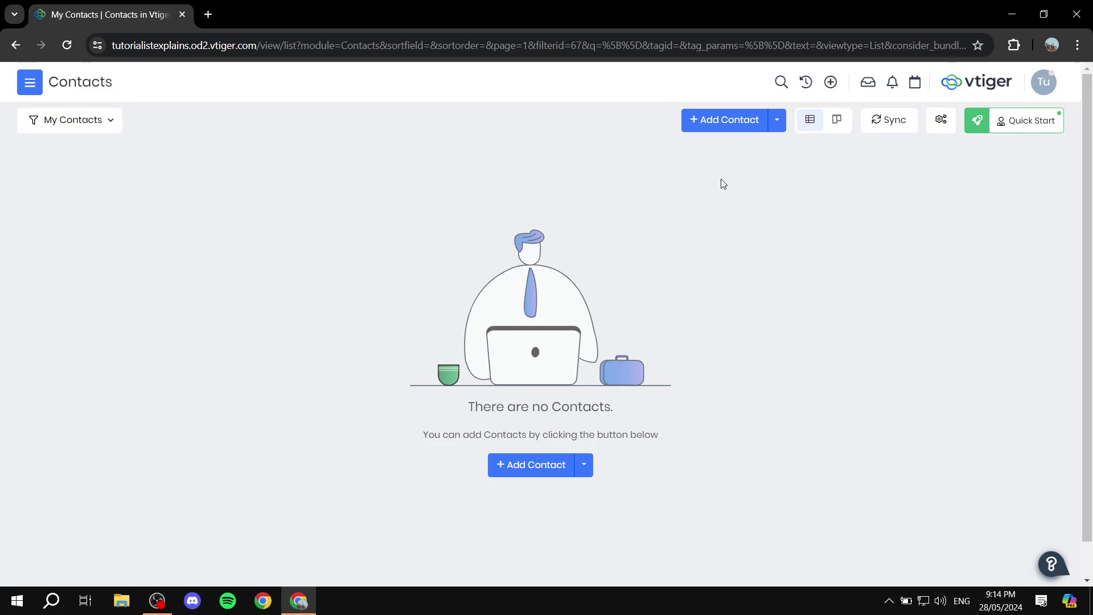
Step: Open Essentials > Leads from the main menu and skip its Get Started page
click(31, 84)
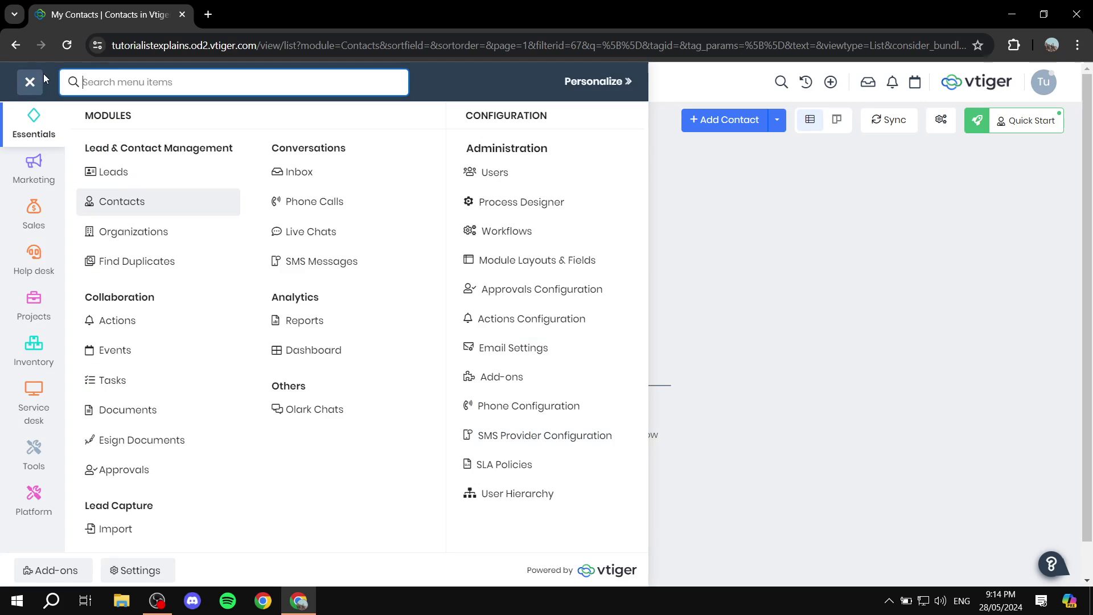
click(32, 162)
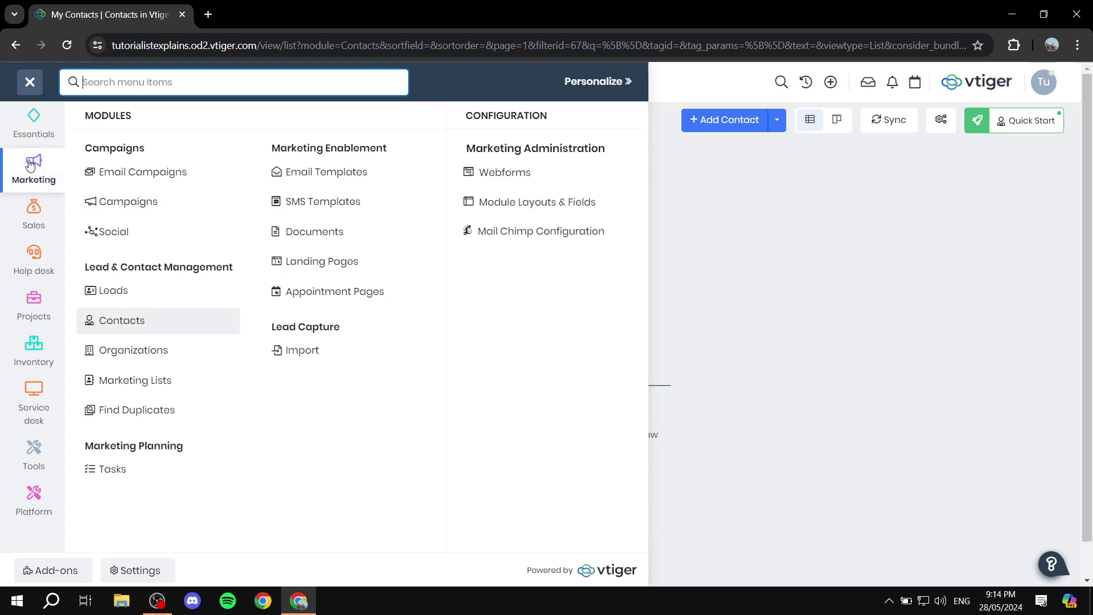
click(29, 123)
click(119, 174)
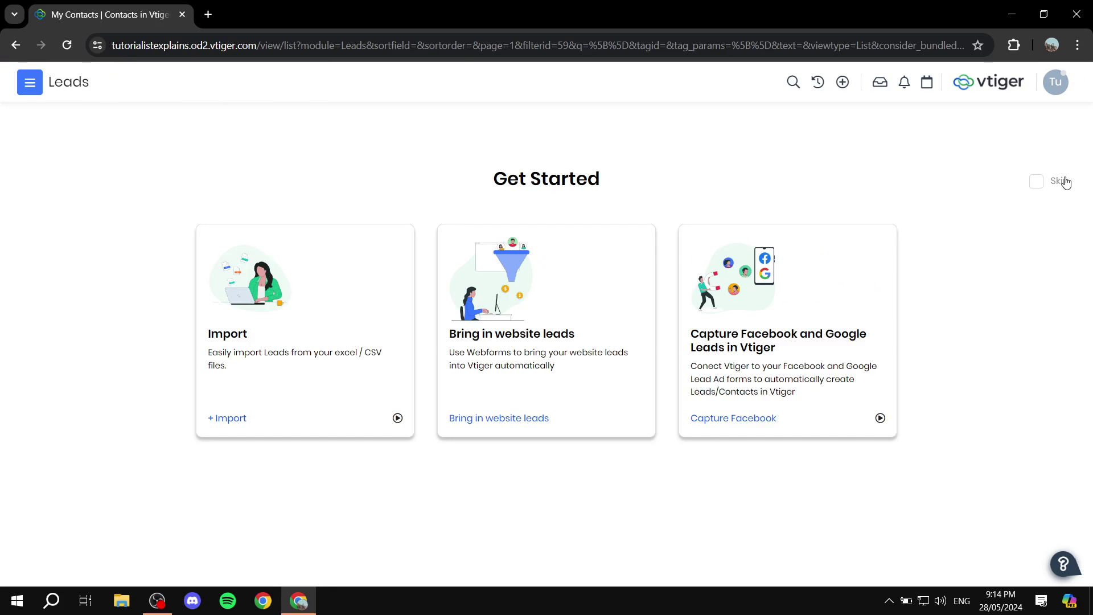
click(1036, 181)
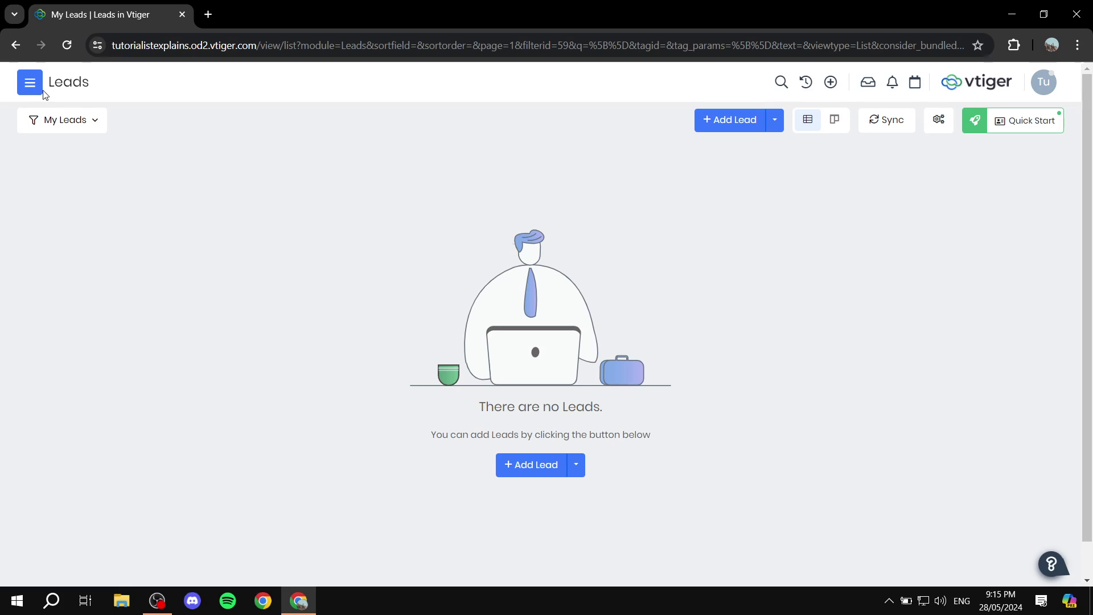
Step: Preview the Add Lead form and its Assigned To options, then close it unsaved
click(746, 127)
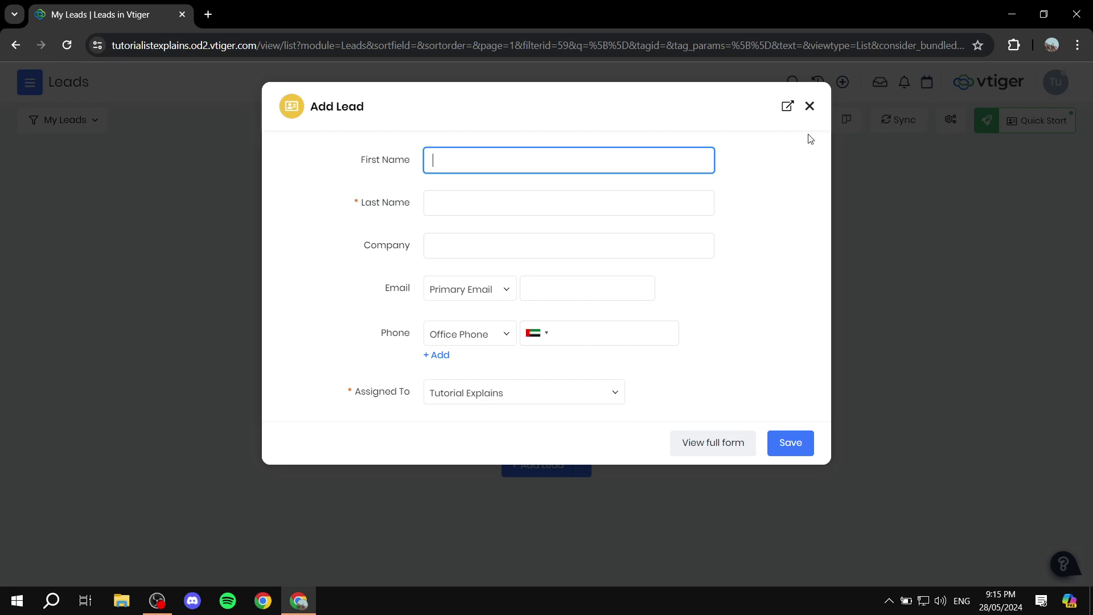
click(810, 107)
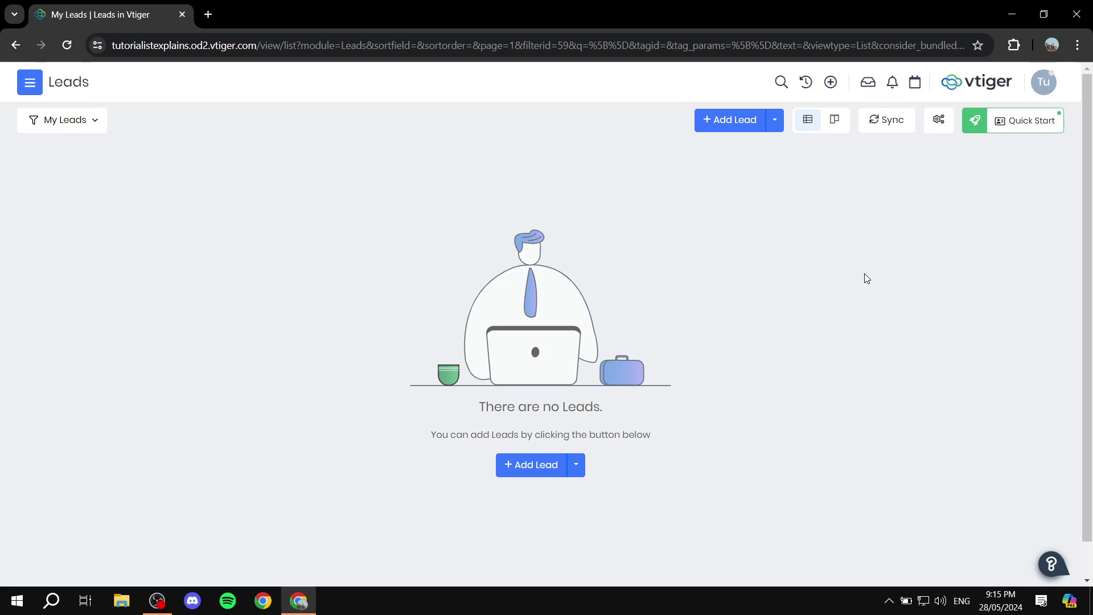
click(732, 120)
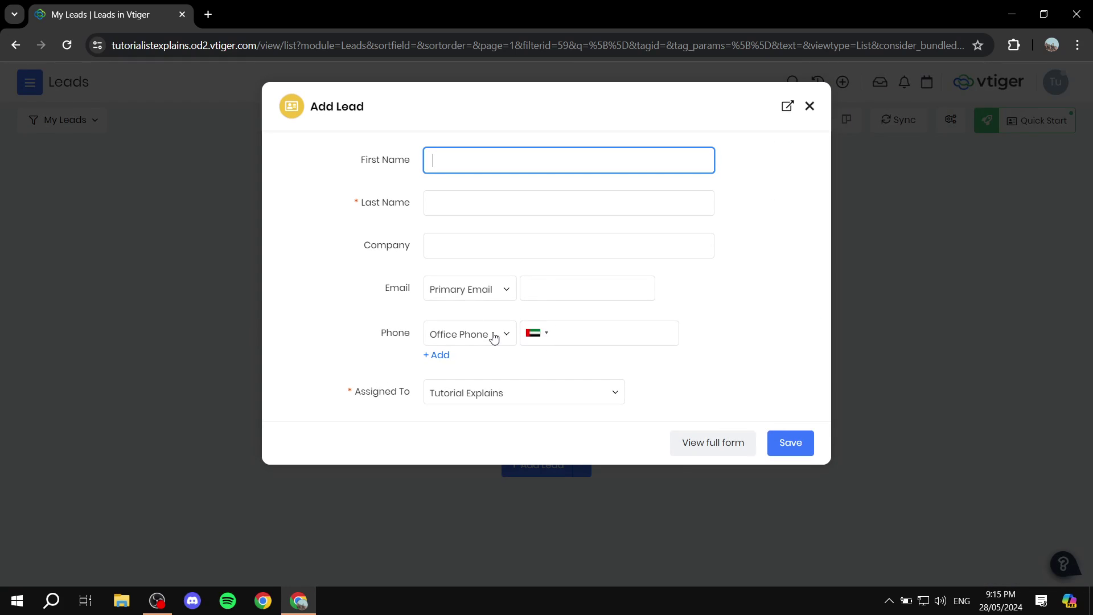
click(476, 397)
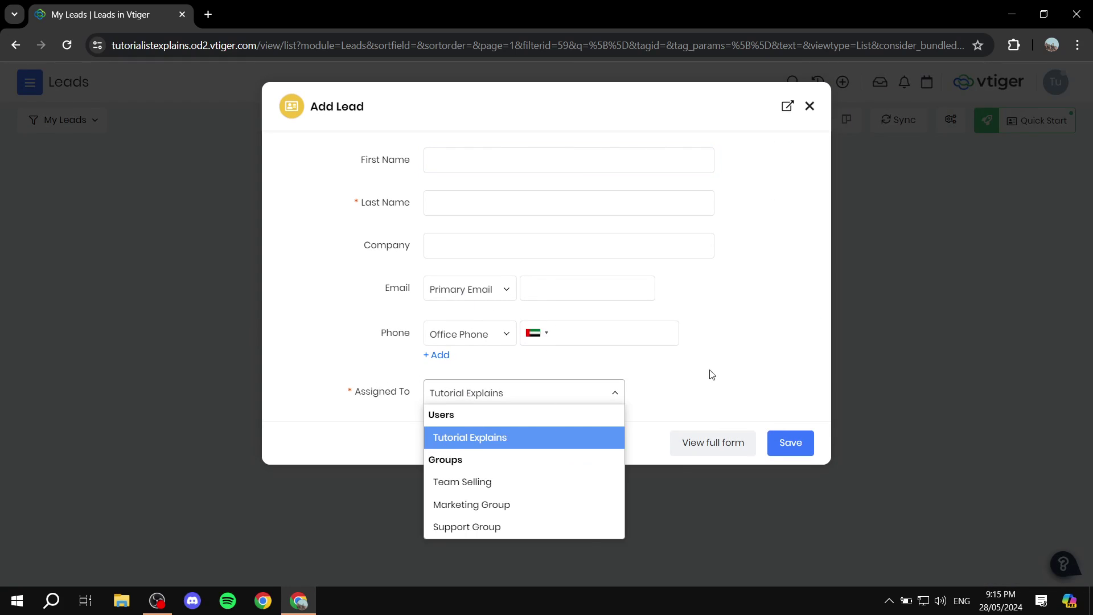
click(930, 287)
click(810, 106)
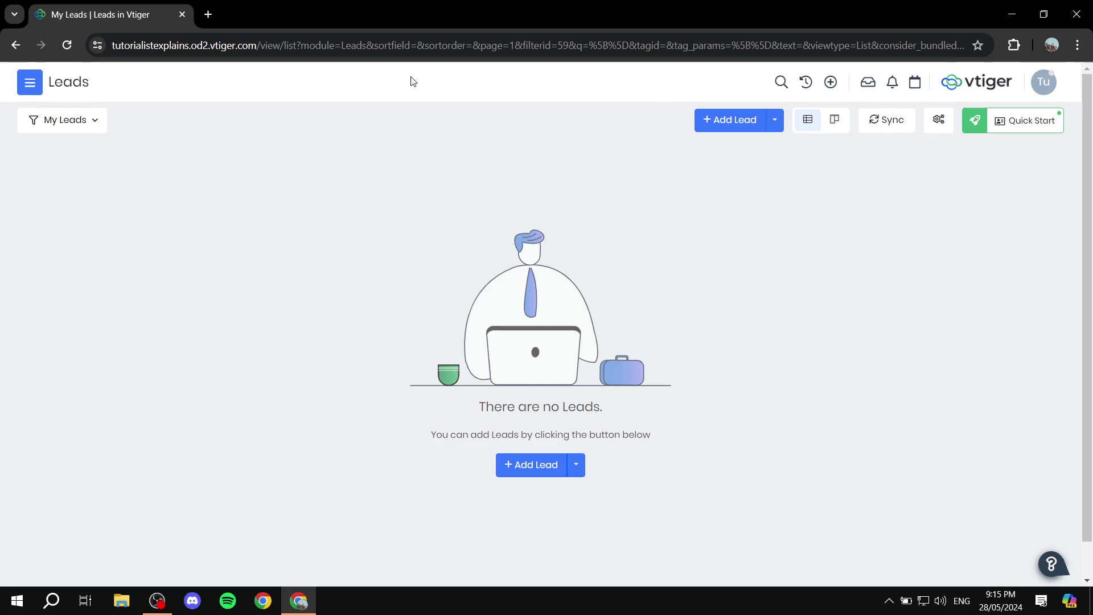
click(27, 84)
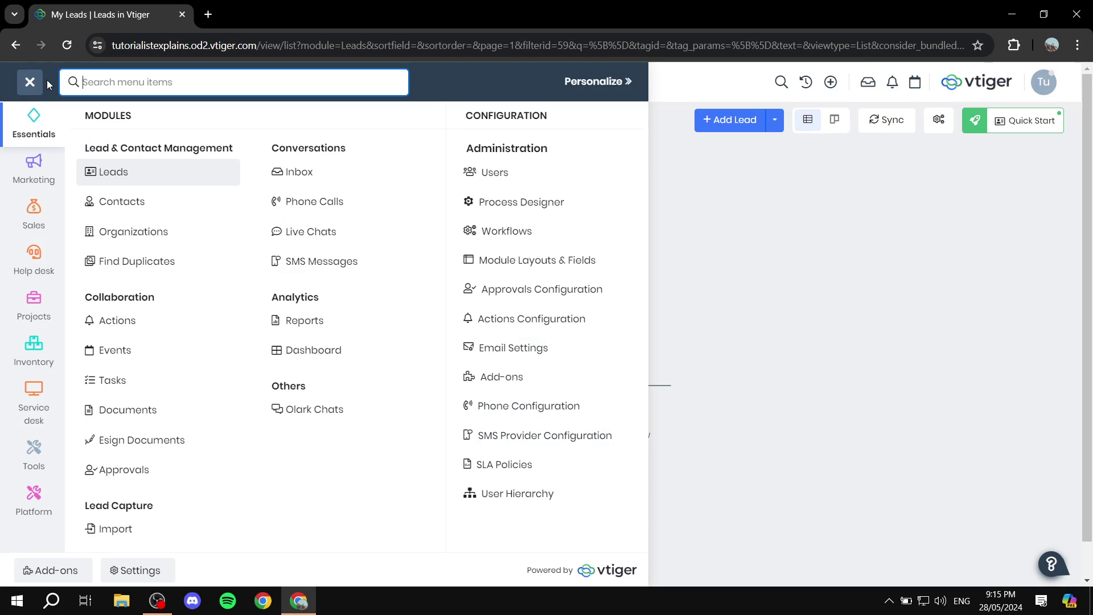
Step: Open Sales > Deals, skip its Get Started page and close the Quick Start panel
mouse_move(48, 209)
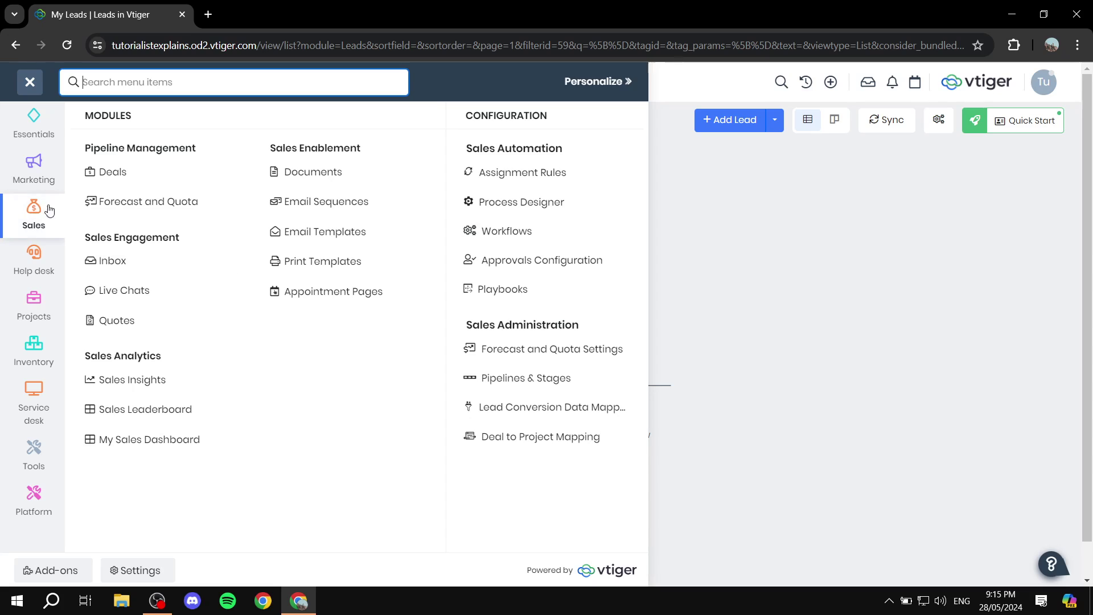
click(116, 178)
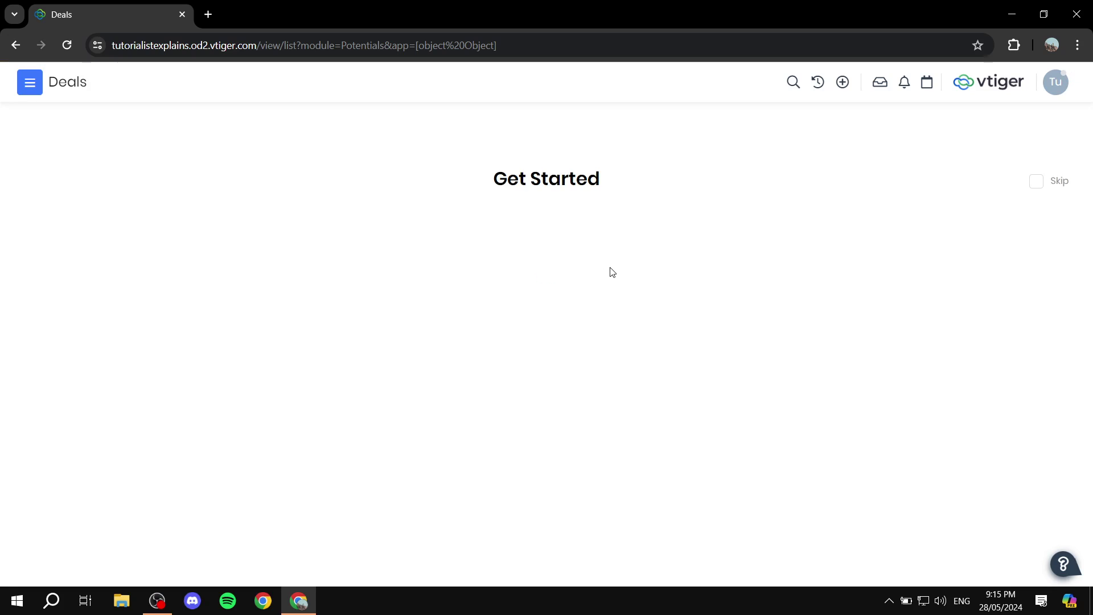
click(1025, 181)
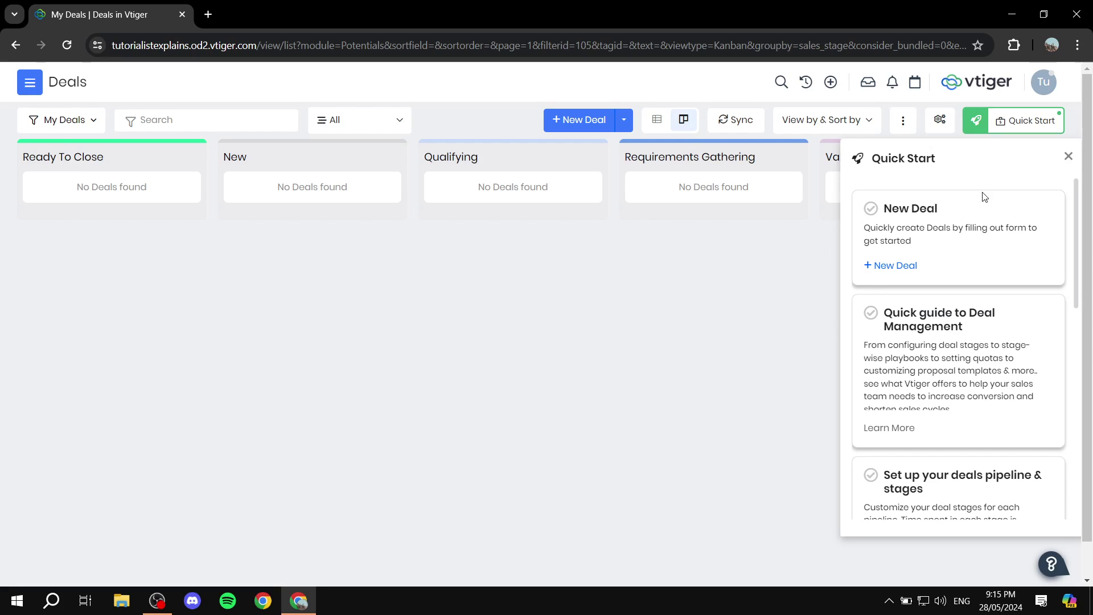
click(1068, 156)
Step: Preview the + New Deal form and close it without saving
click(561, 119)
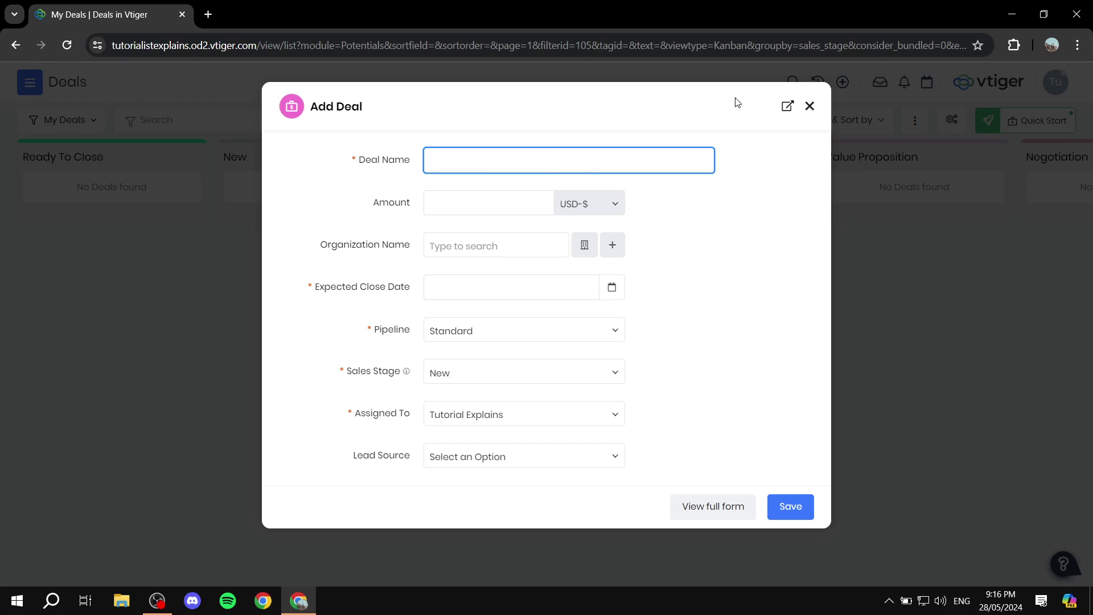
click(810, 107)
click(29, 83)
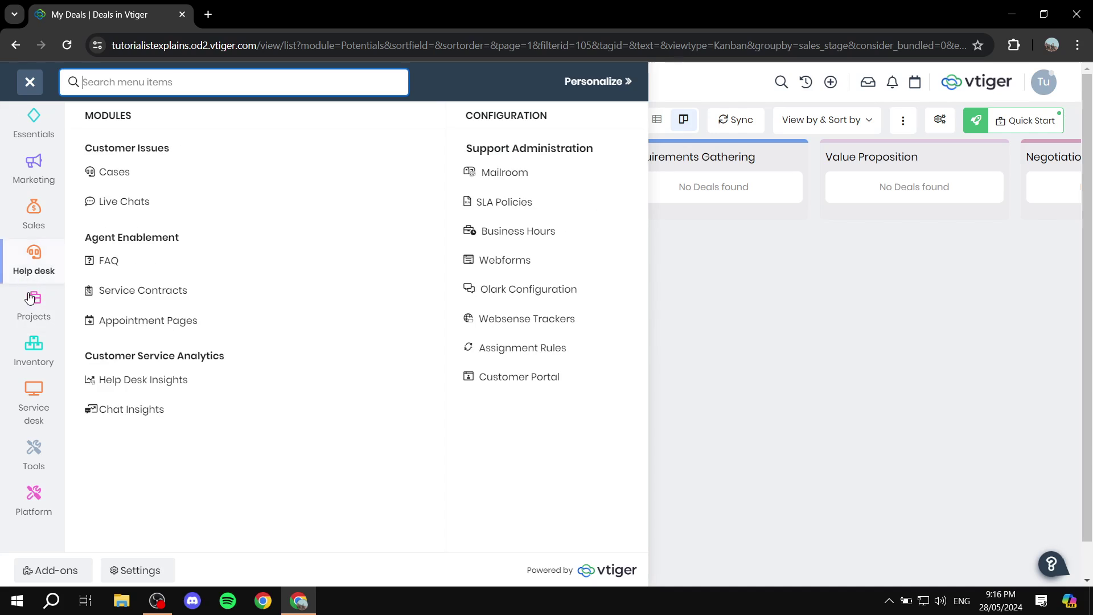
Step: Open Projects > Tasks and skip its Get Started page
mouse_move(36, 311)
click(114, 172)
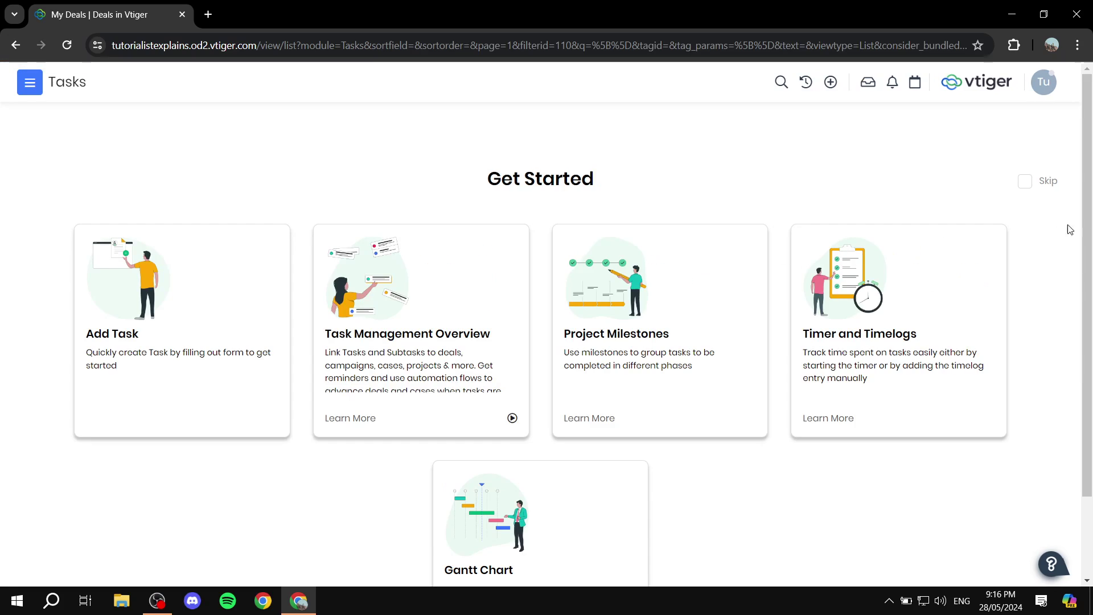
drag(483, 176, 674, 176)
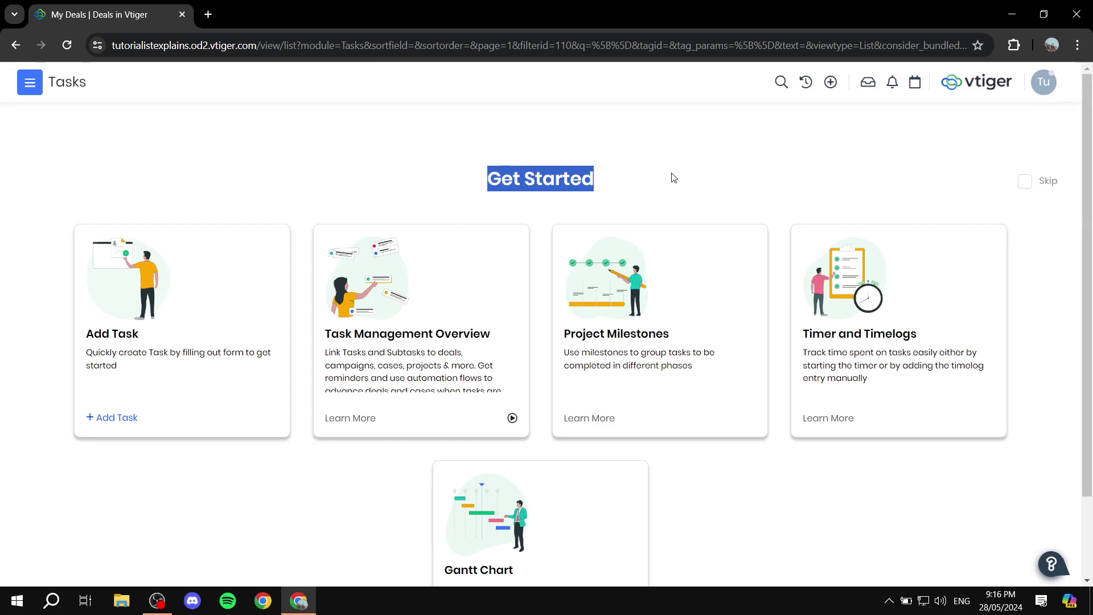
click(818, 187)
click(1049, 183)
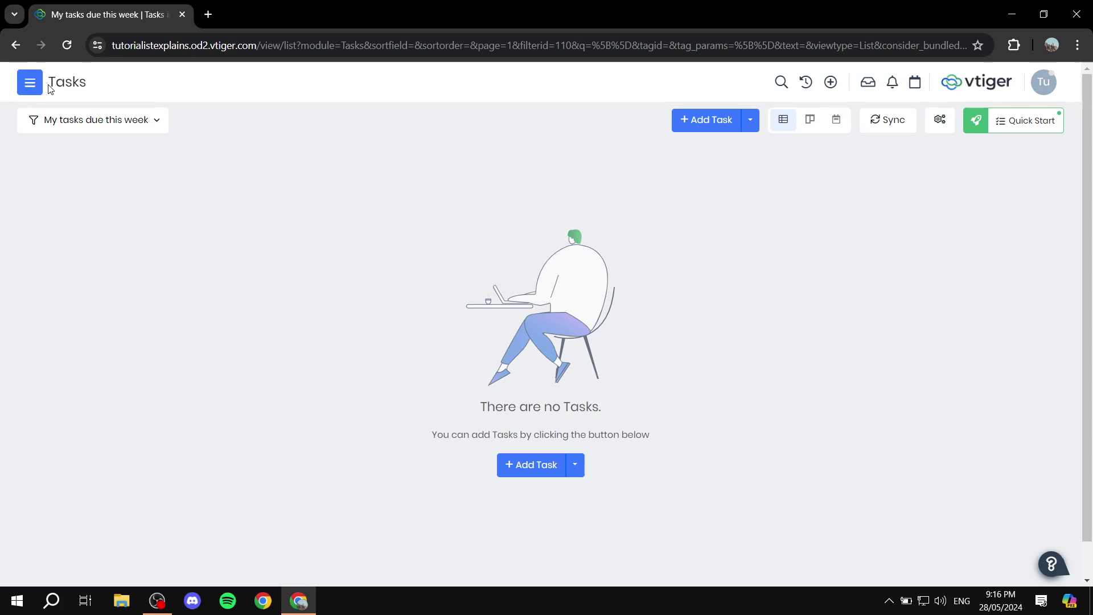
Step: Look over the + Add Task form's fields, then close it unsaved
click(713, 119)
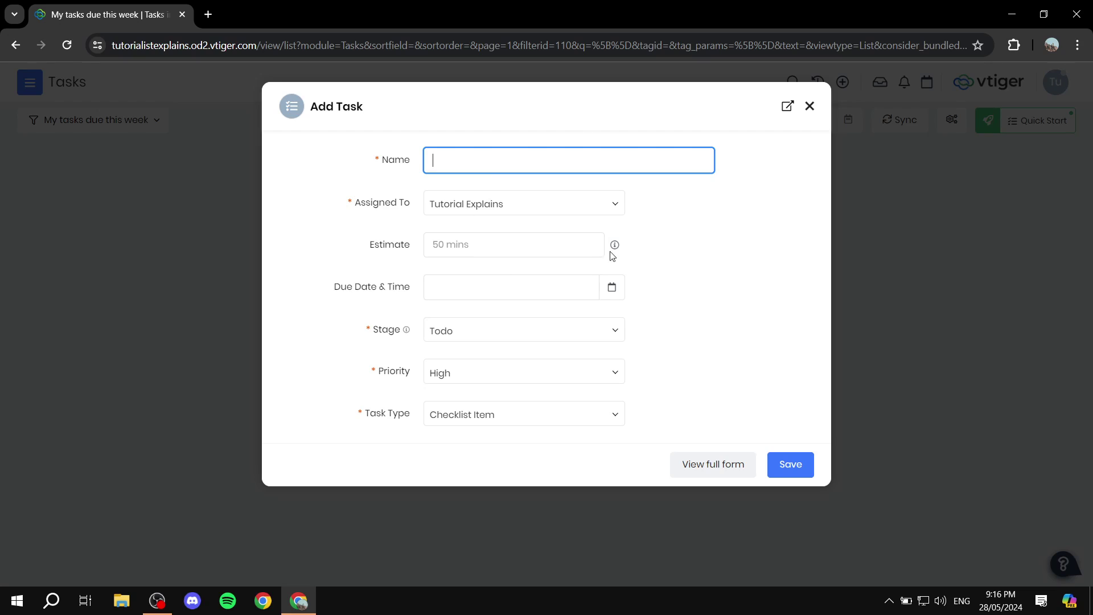
drag(334, 288, 431, 283)
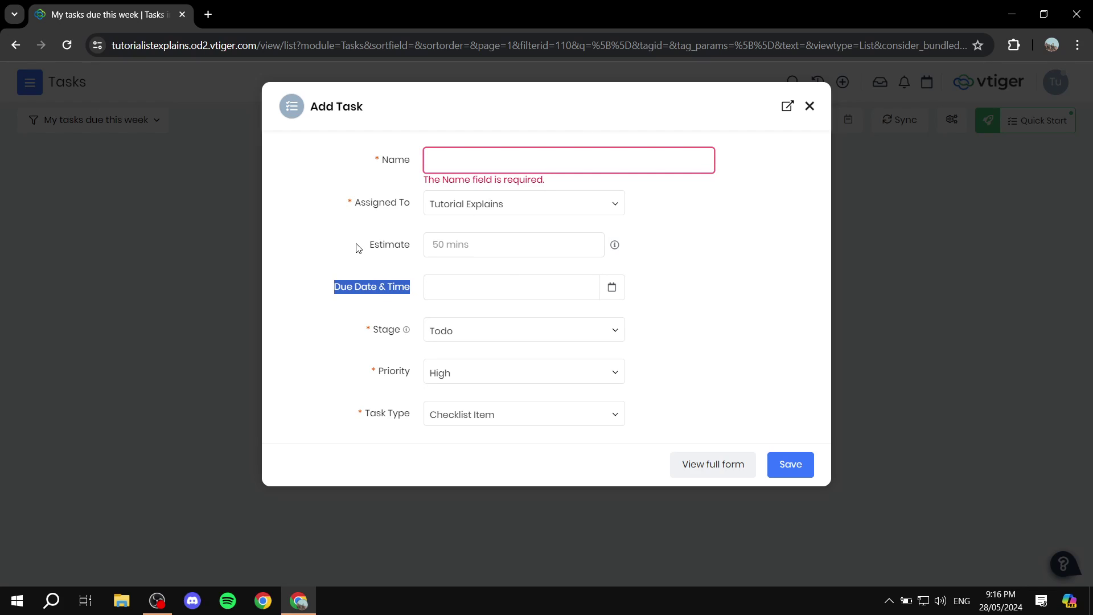
drag(358, 248, 431, 245)
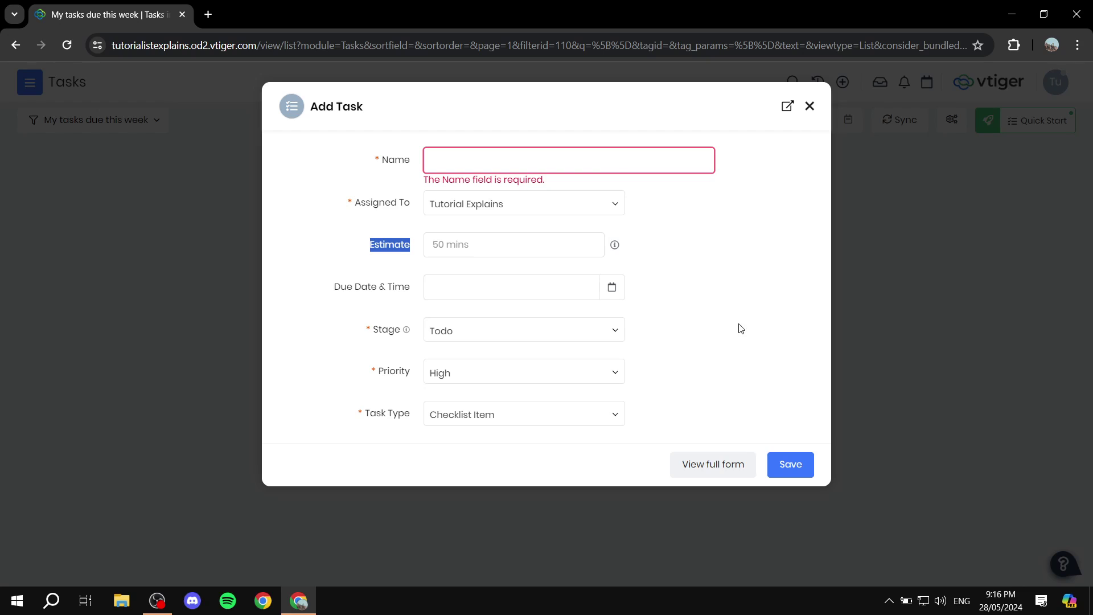
click(810, 107)
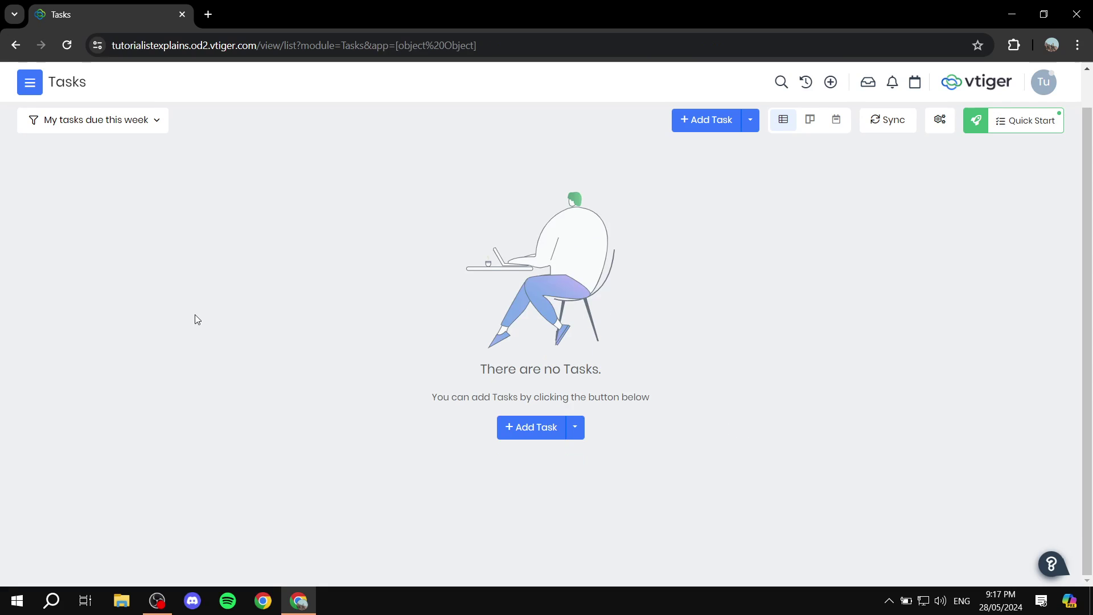
Step: Scroll through the Quick Create record-type list, then dismiss it back to the empty Tasks list
click(28, 92)
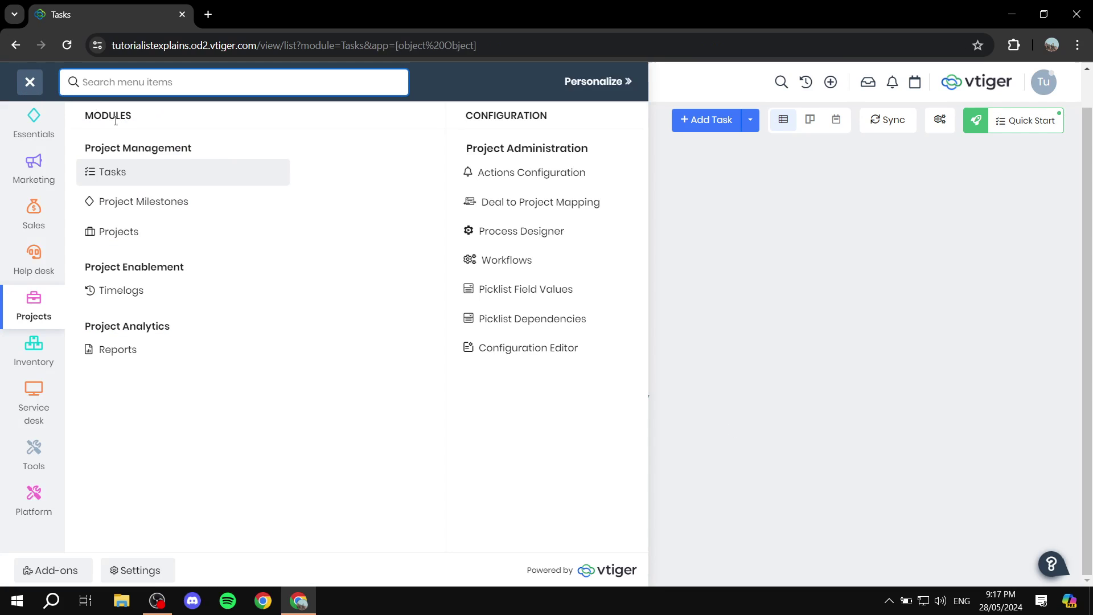
click(775, 320)
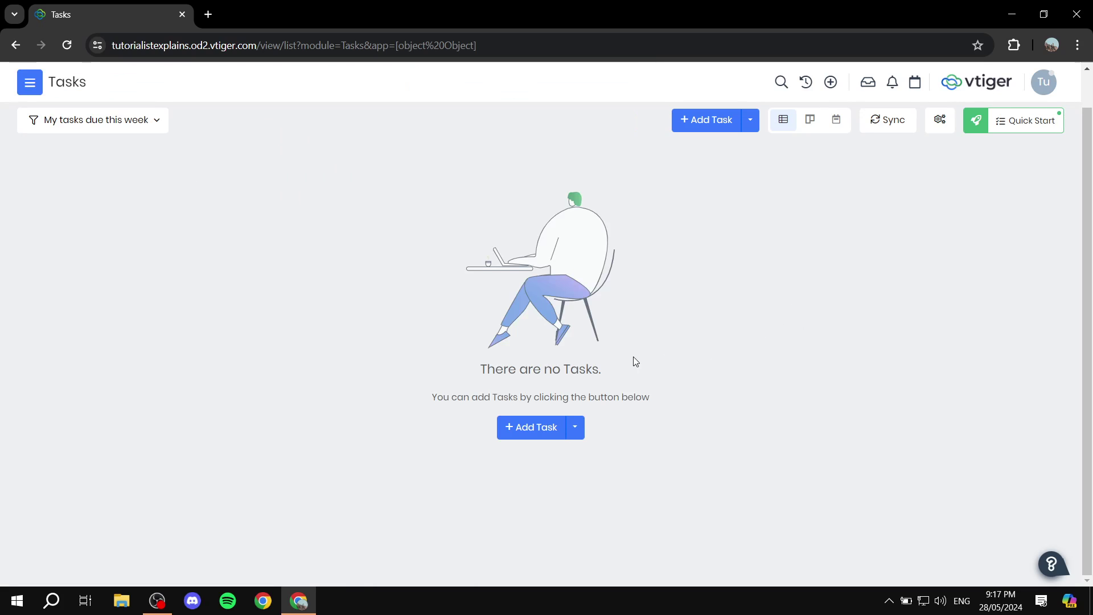
click(830, 82)
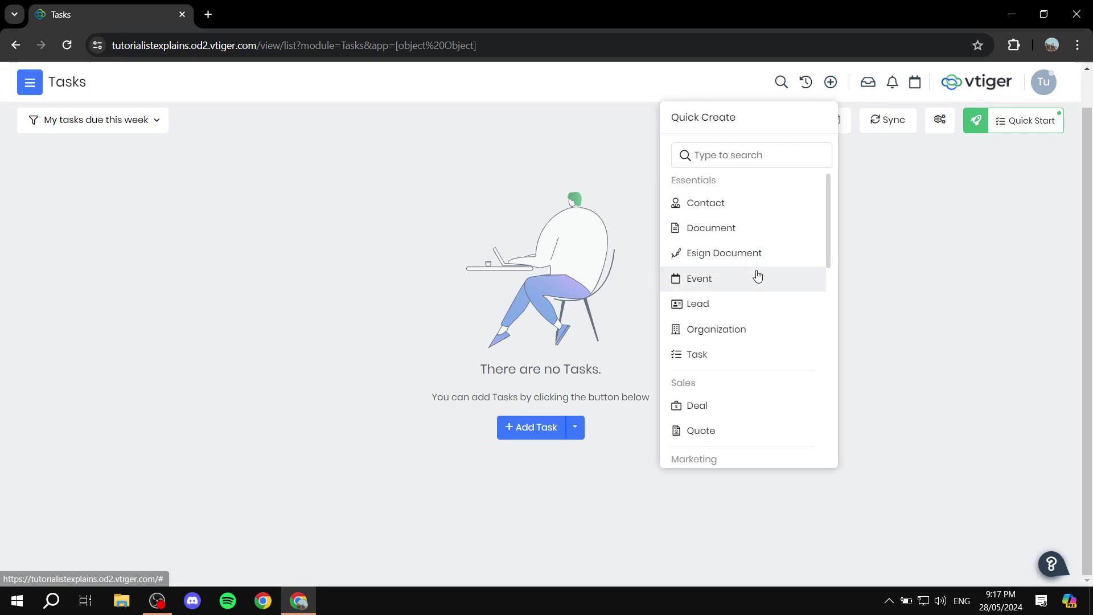
scroll(755, 279, down, 1)
scroll(749, 296, down, 1)
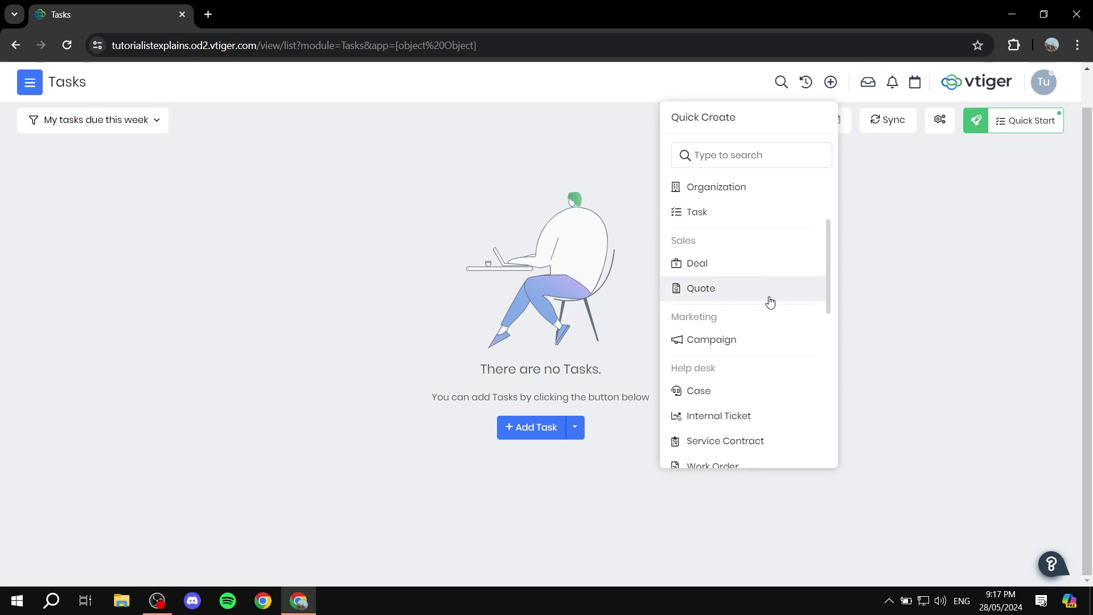
scroll(766, 307, down, 3)
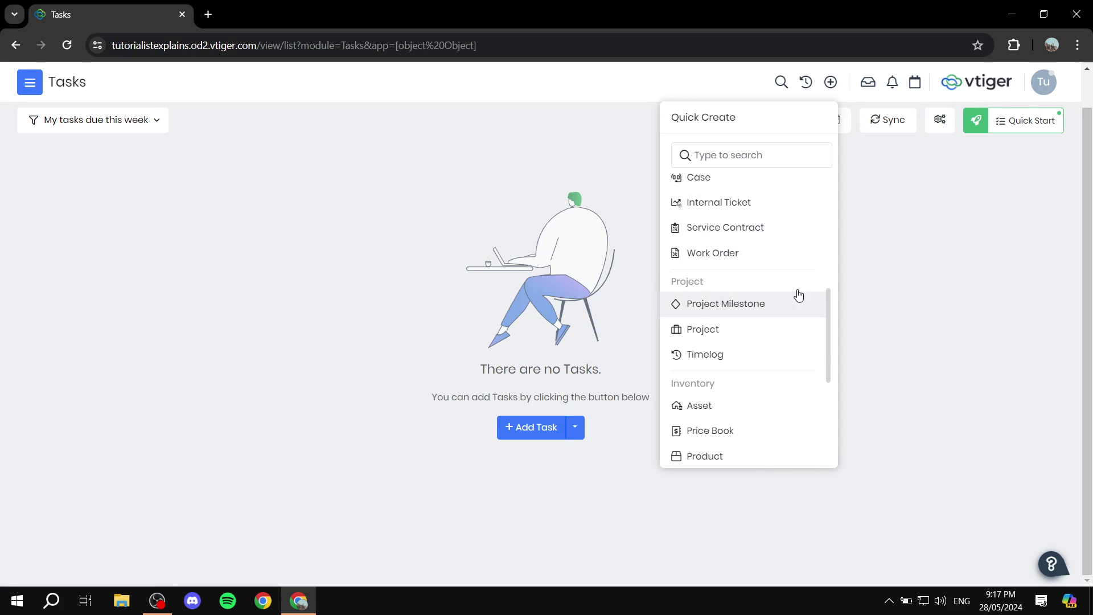
scroll(795, 290, down, 1)
scroll(741, 325, down, 2)
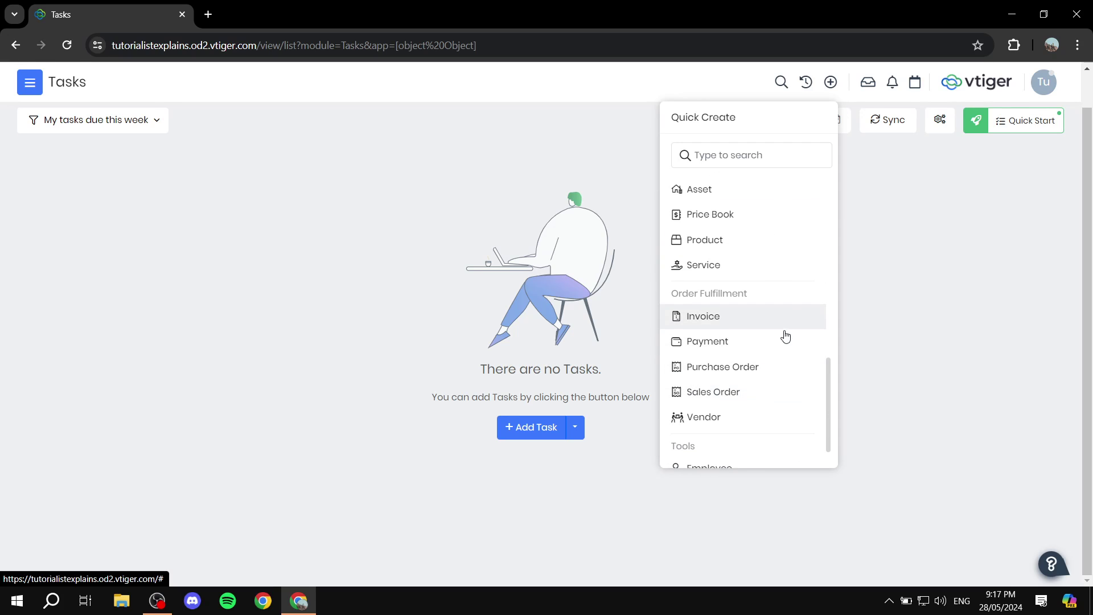
scroll(774, 340, down, 1)
scroll(769, 359, up, 6)
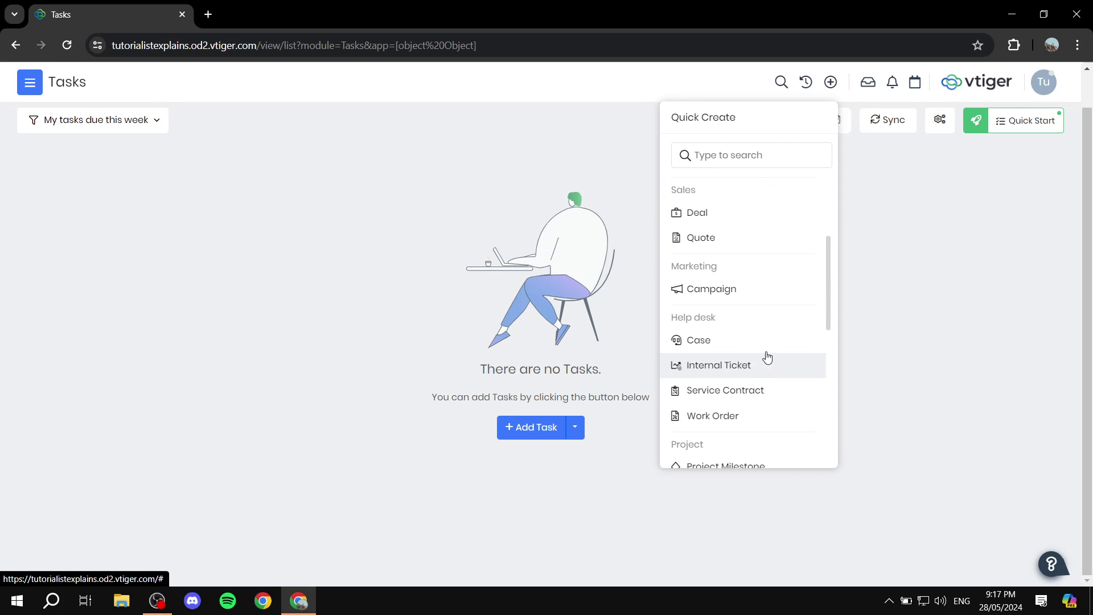
scroll(764, 355, up, 2)
click(218, 119)
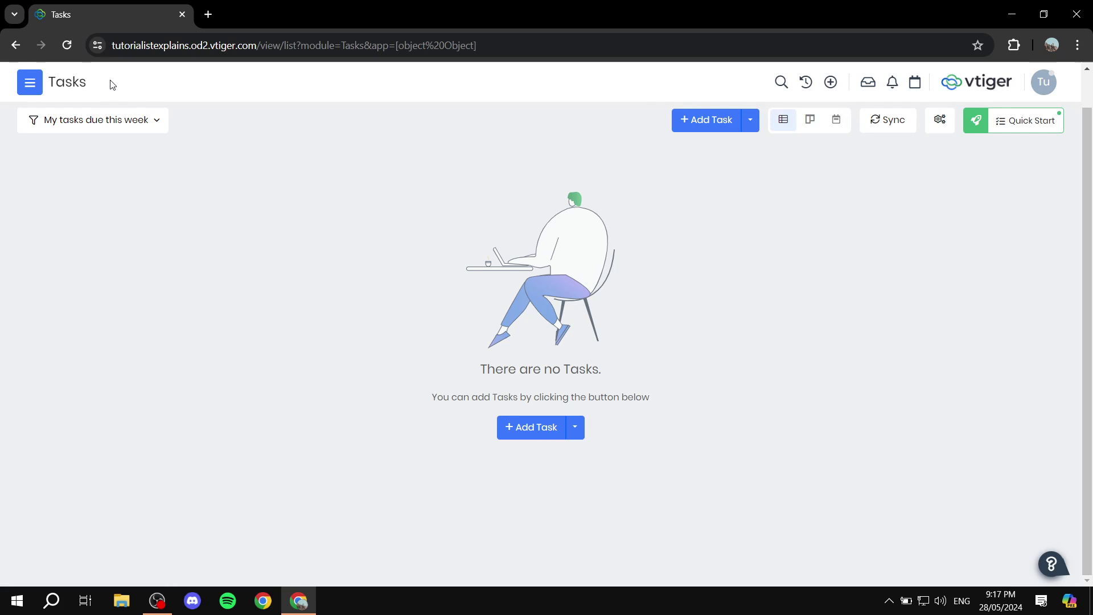
Step: Browse the main menu's app categories, then close and reopen the menu
click(29, 82)
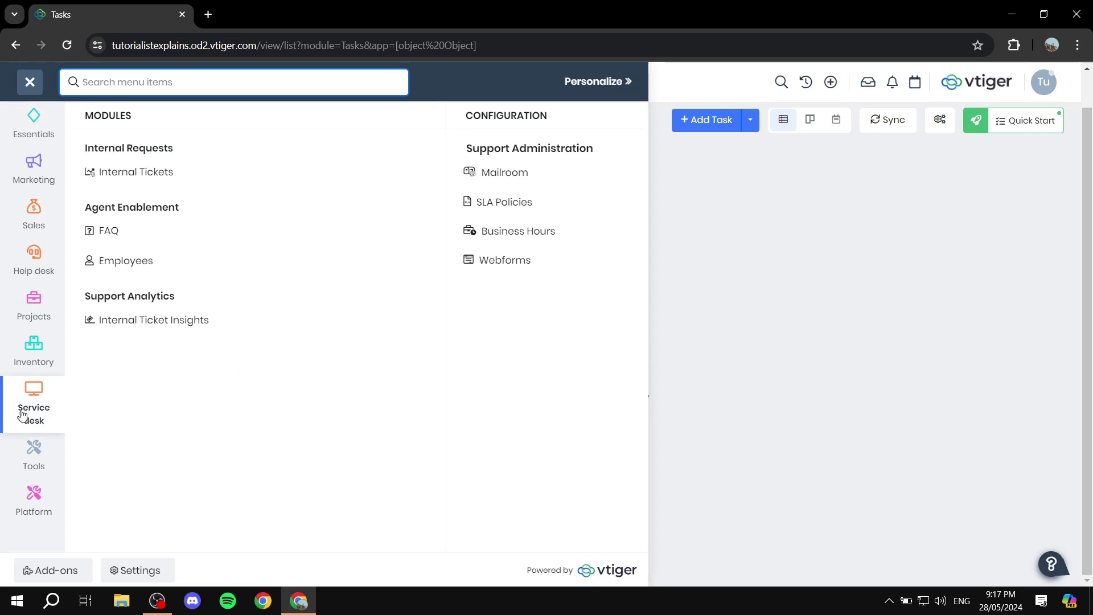
mouse_move(30, 147)
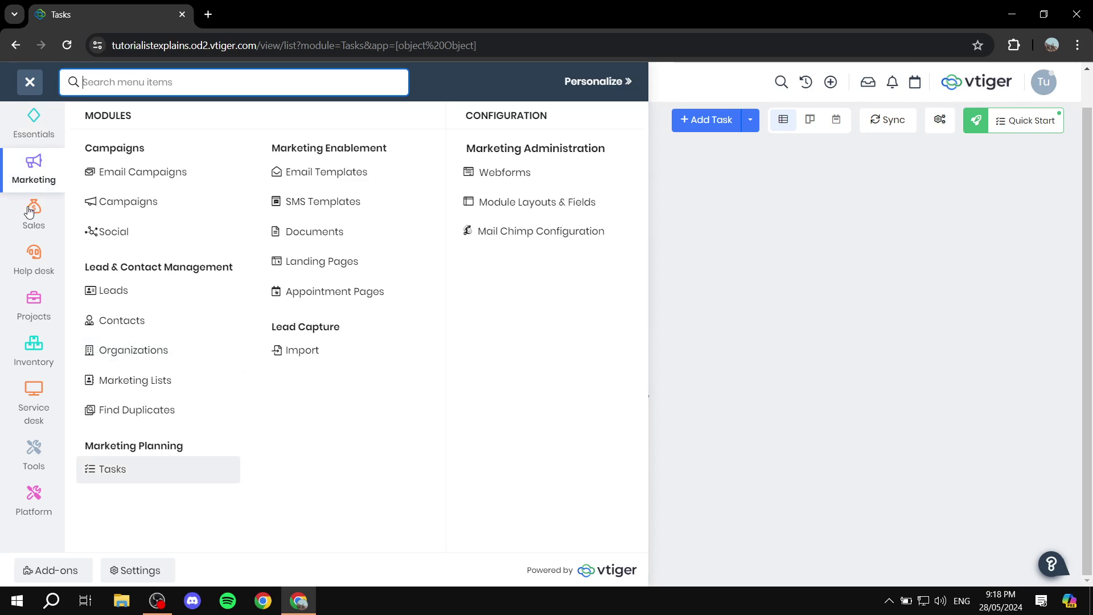
mouse_move(36, 238)
mouse_move(34, 312)
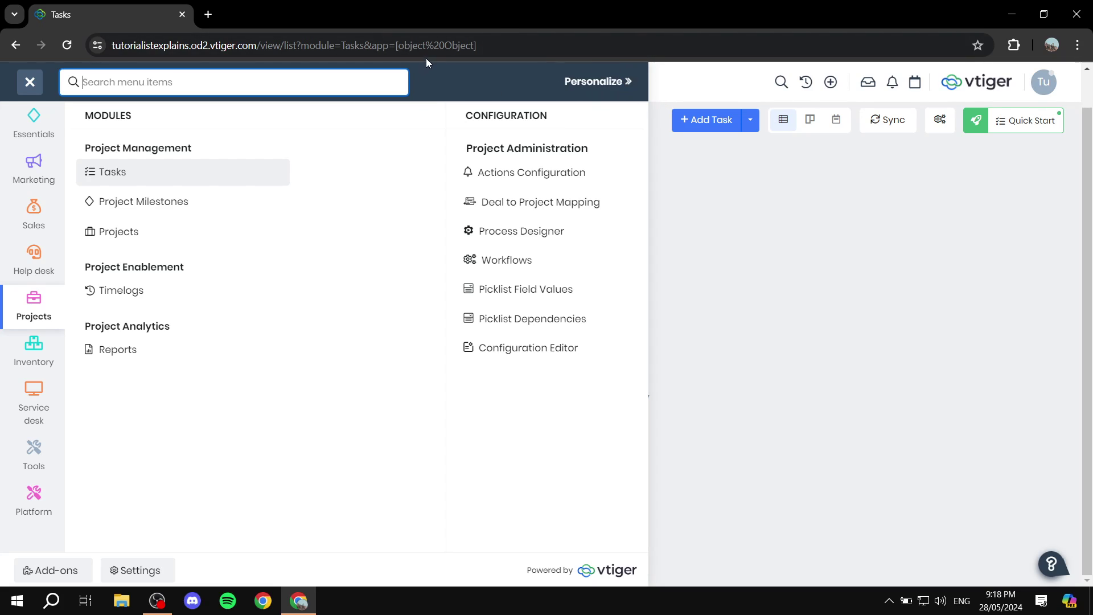
click(30, 83)
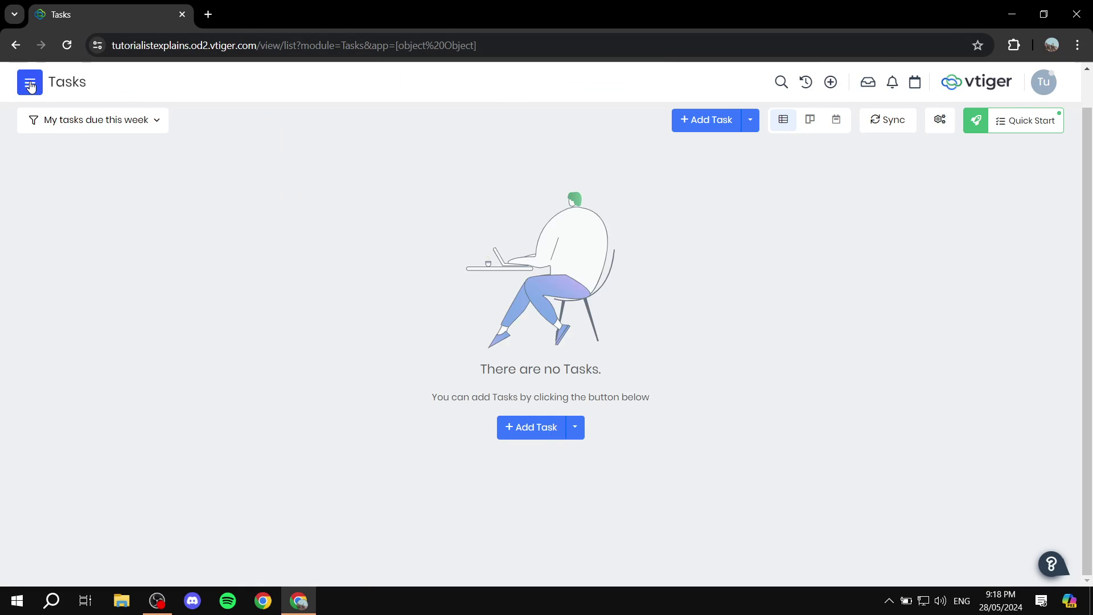
click(30, 82)
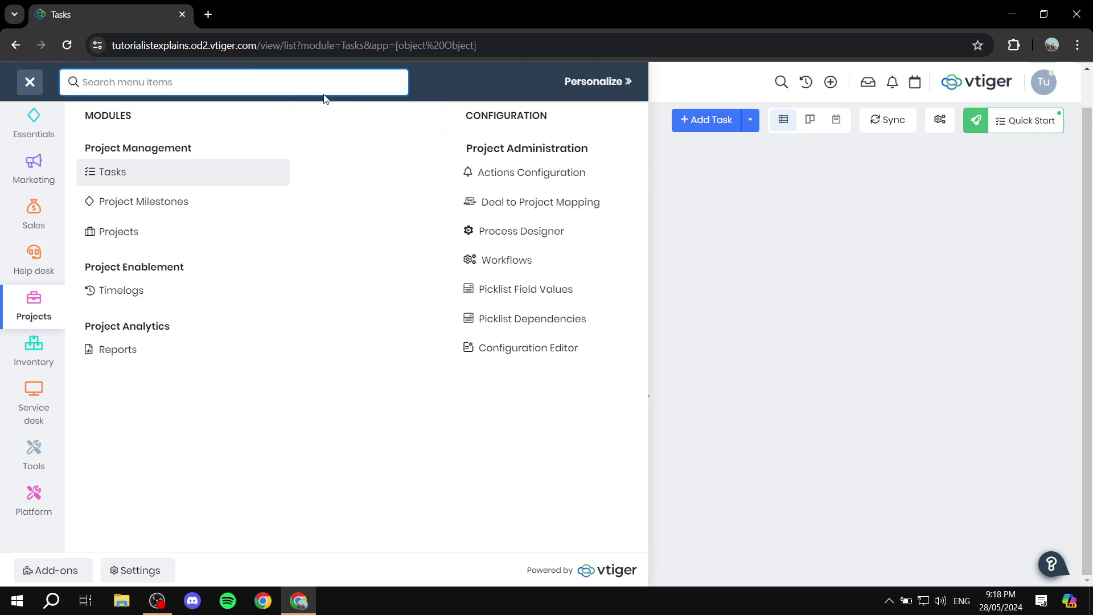
Step: In Personalize, star Contacts under Essentials, and Tasks and Projects under Projects
click(594, 86)
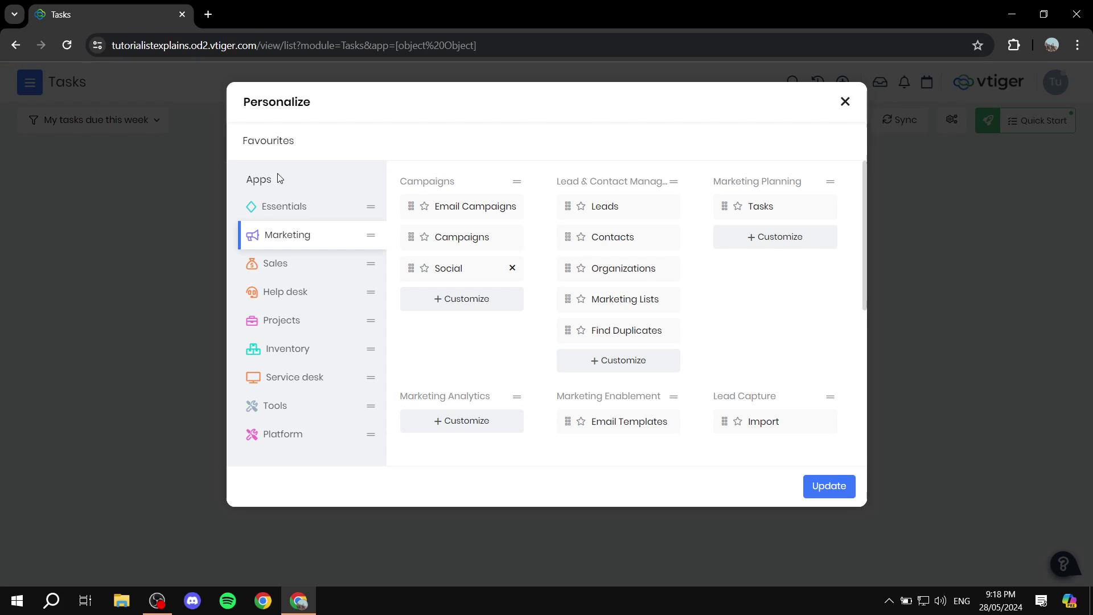
click(285, 207)
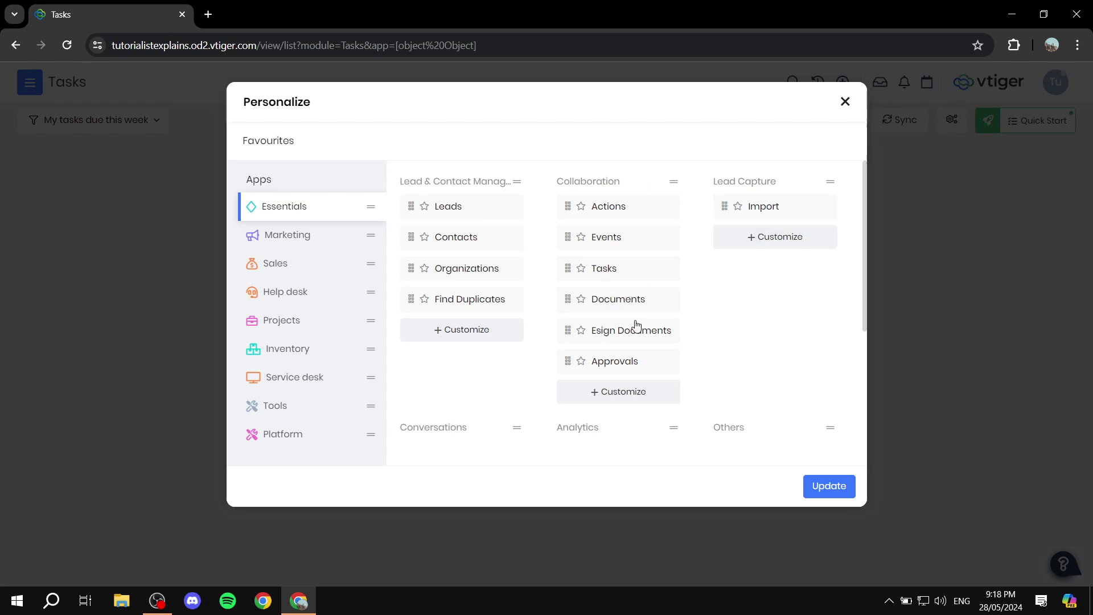
click(424, 237)
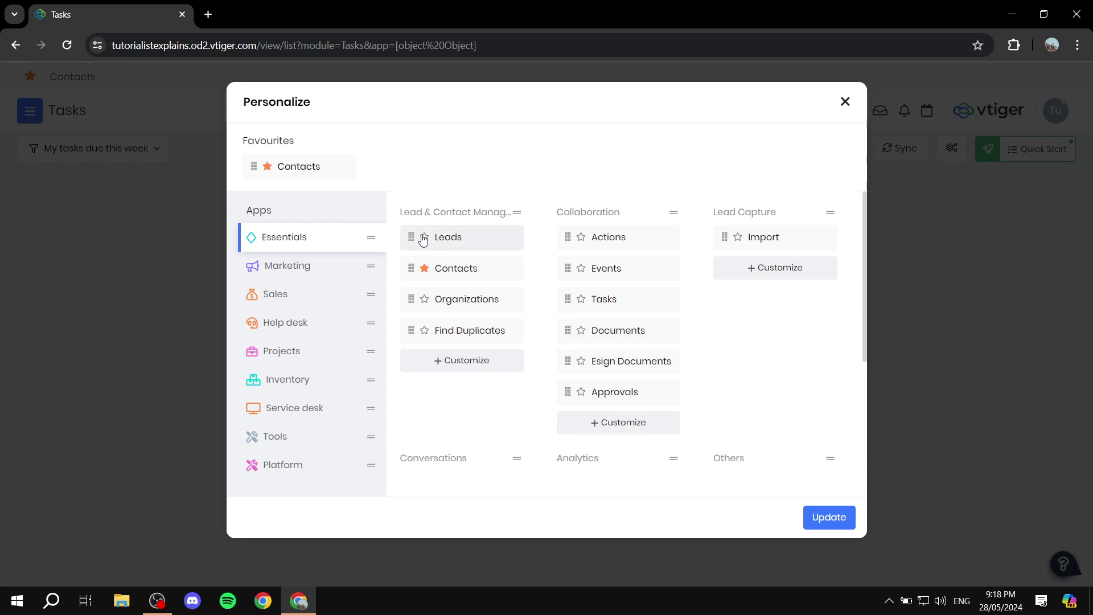
click(283, 354)
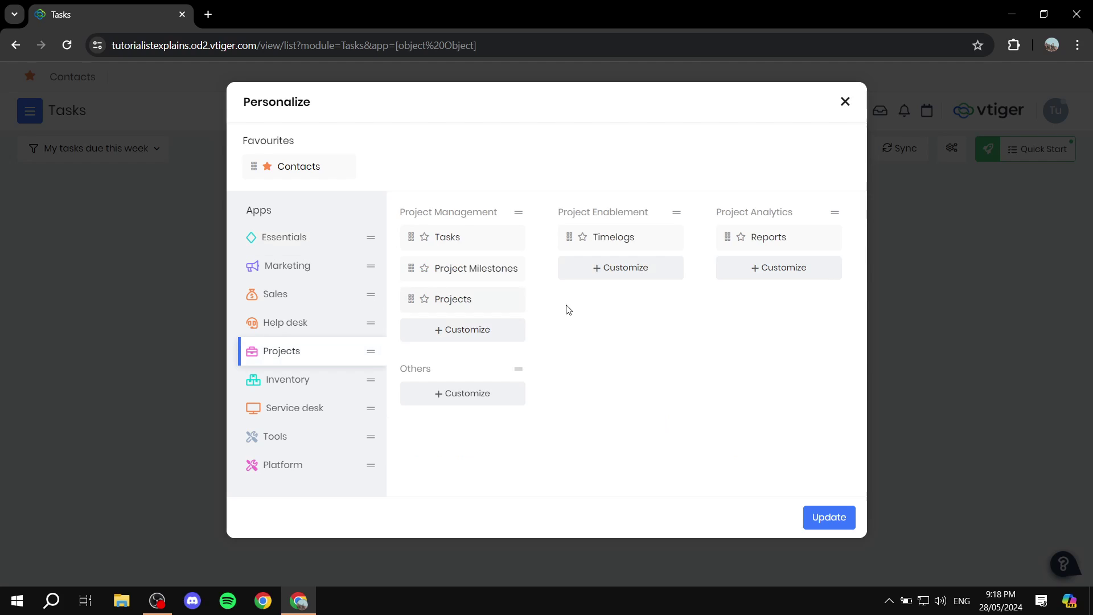
click(424, 237)
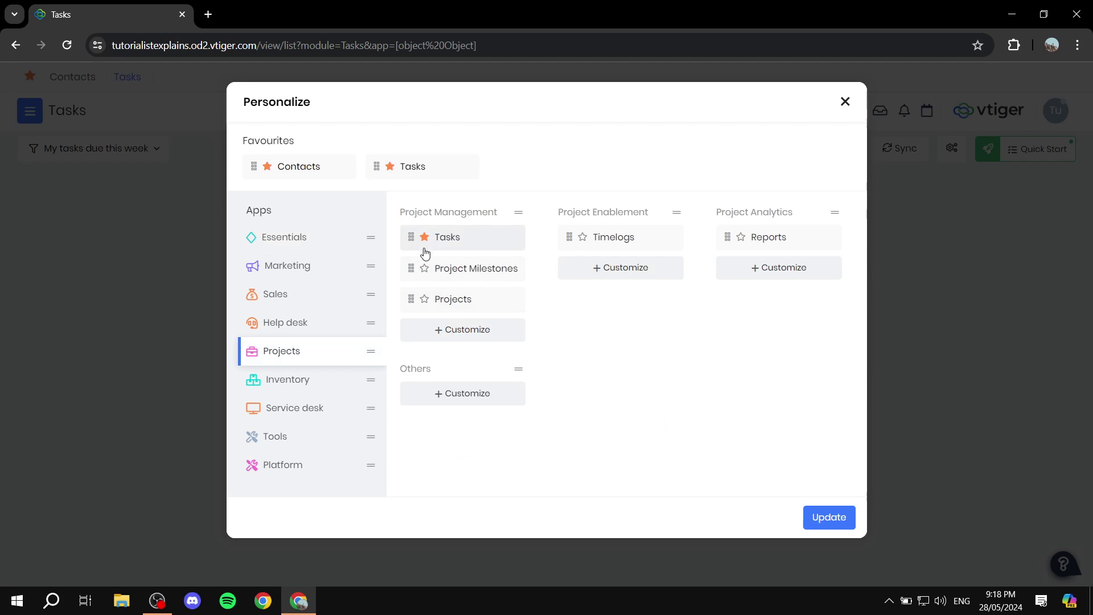
click(424, 300)
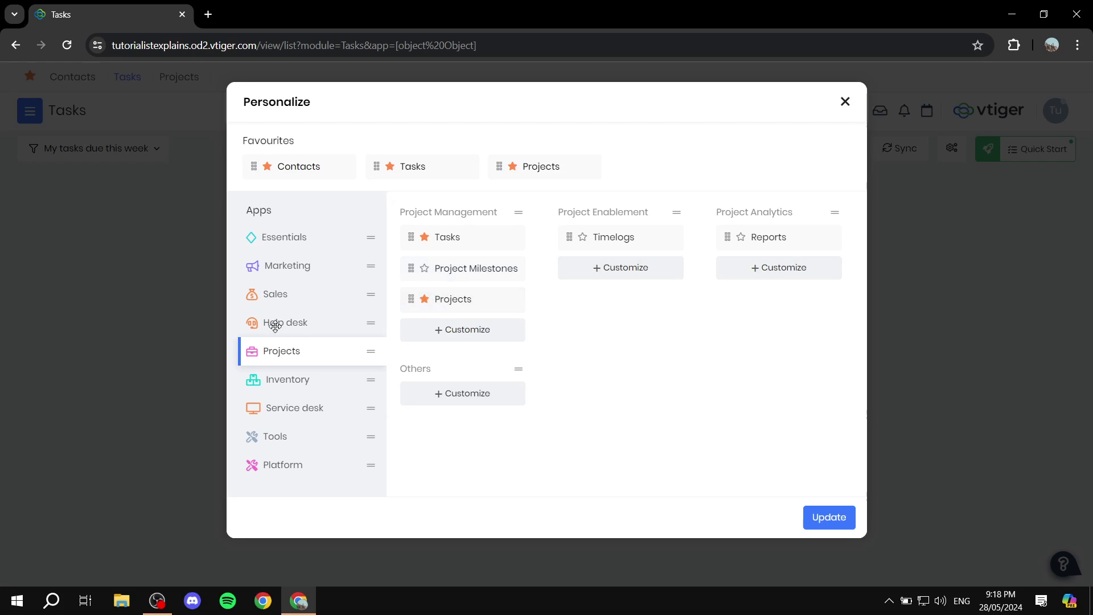
Step: Star Deals under Sales and Leads under Essentials, then save with Update
click(277, 294)
click(424, 237)
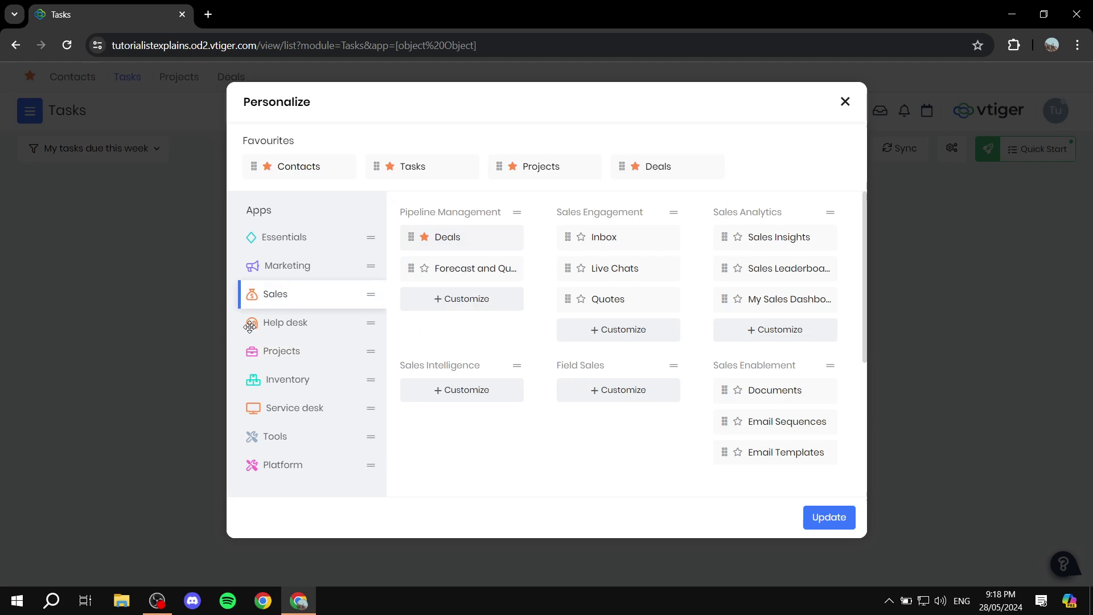
click(281, 354)
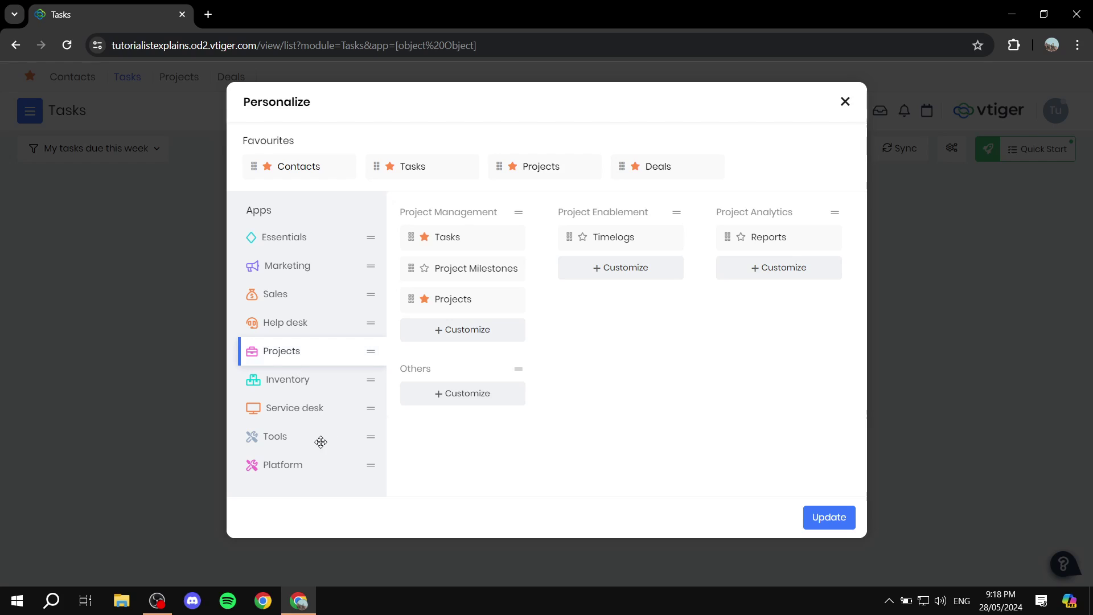
mouse_move(286, 443)
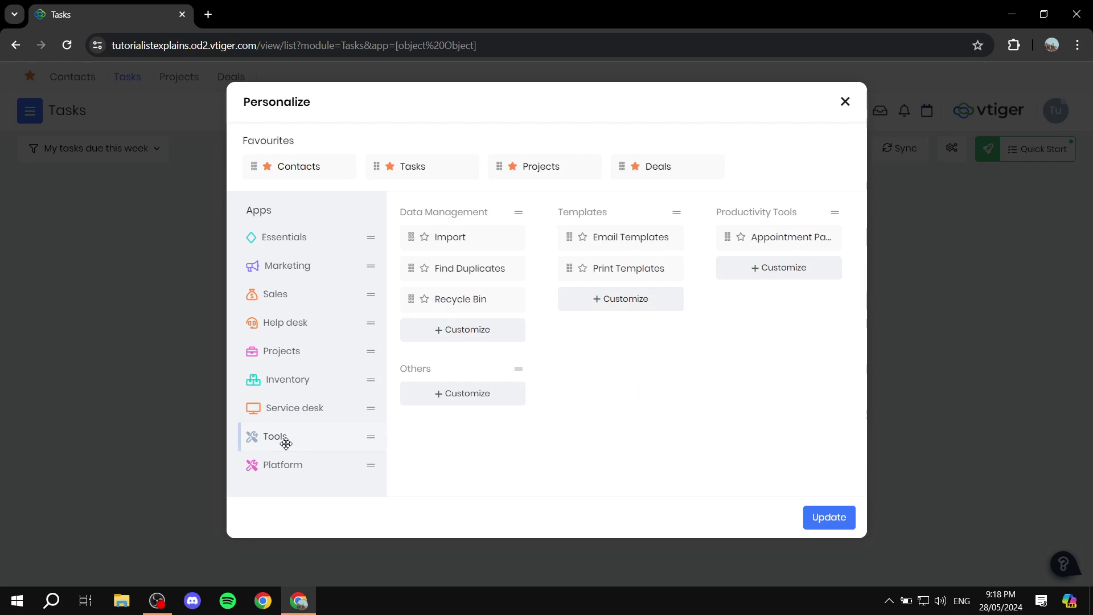
mouse_move(284, 272)
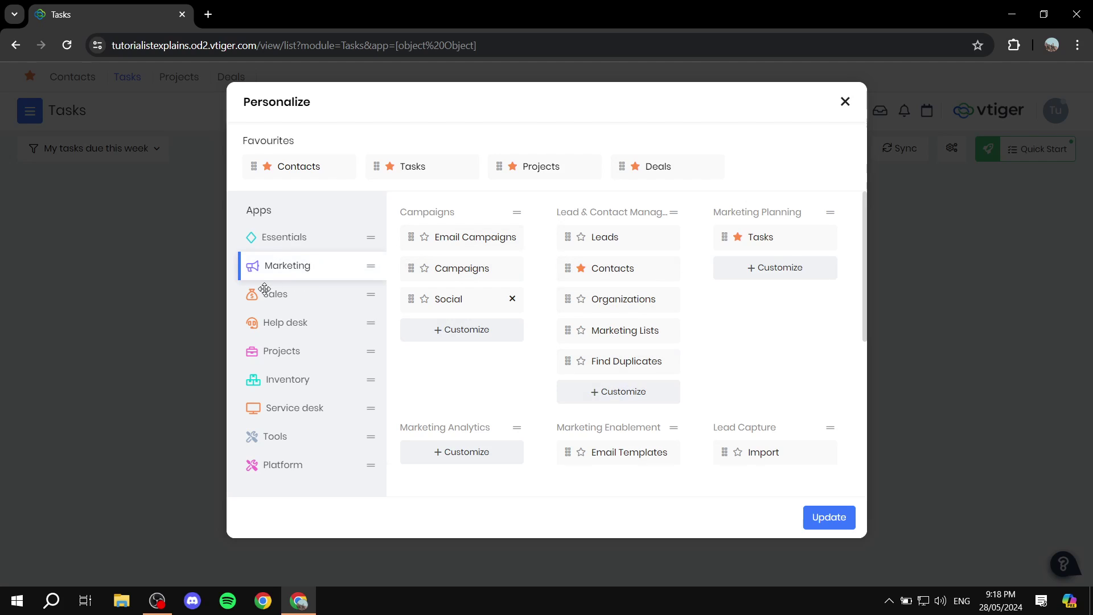
click(282, 239)
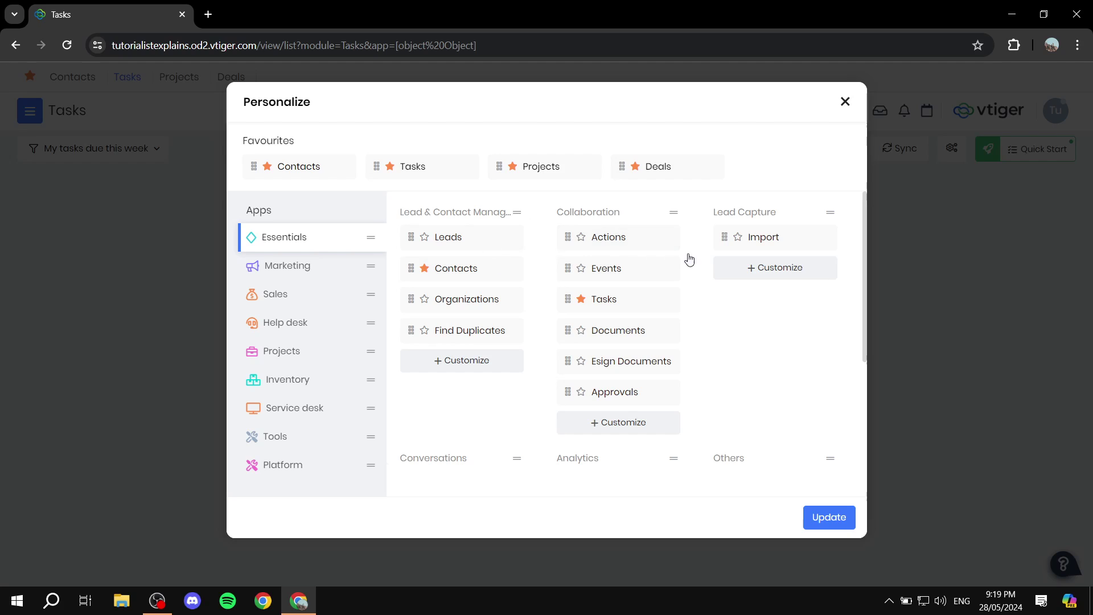
click(424, 237)
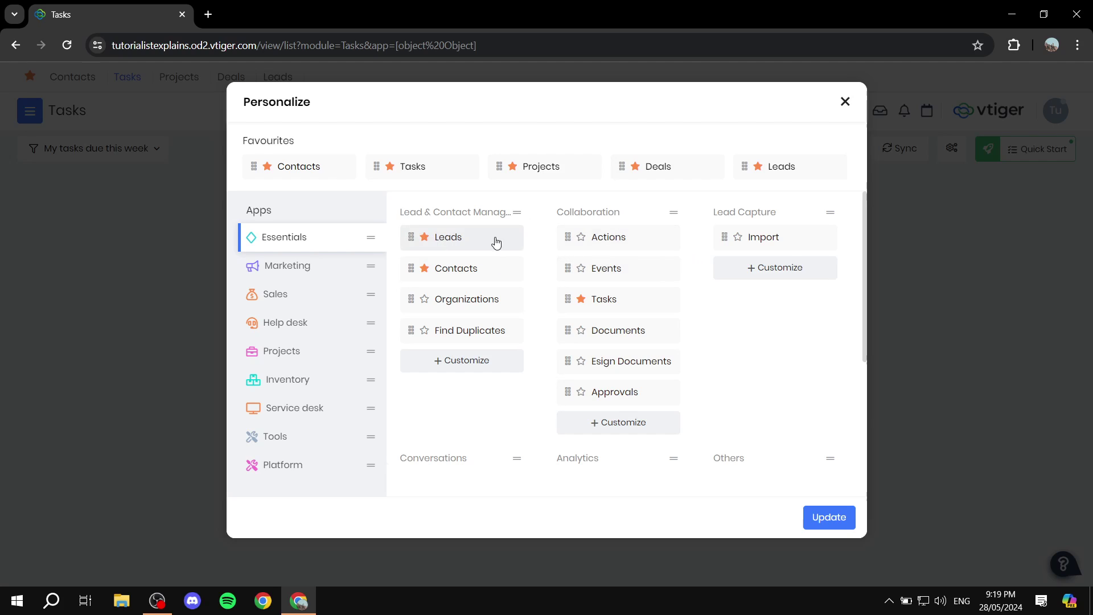
click(831, 517)
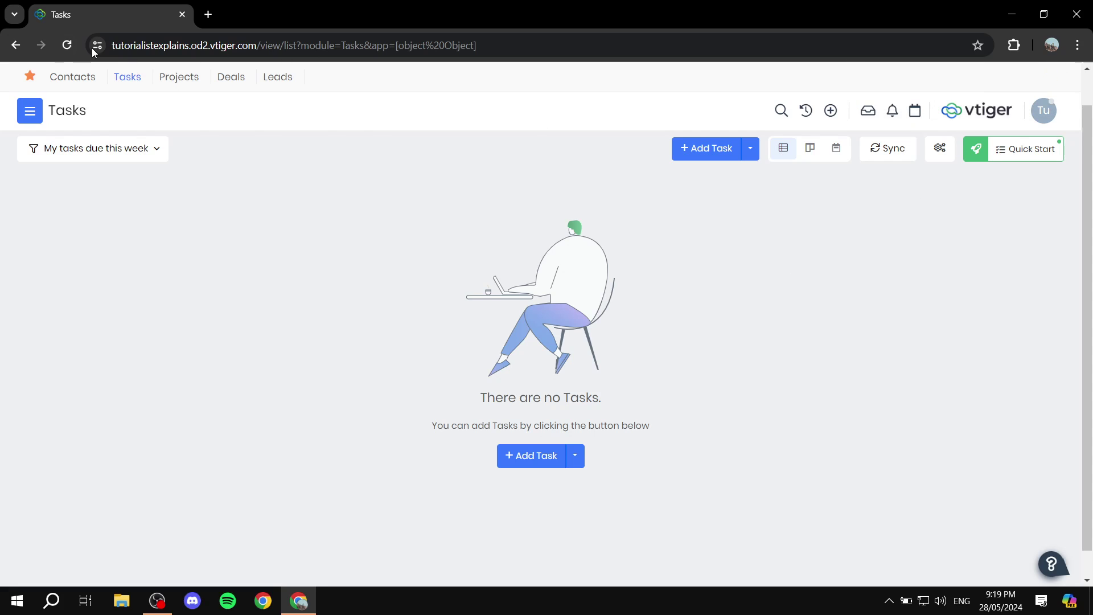
Step: Open Contacts, Tasks, Projects, Deals and Leads in turn from the favourites bar
click(83, 78)
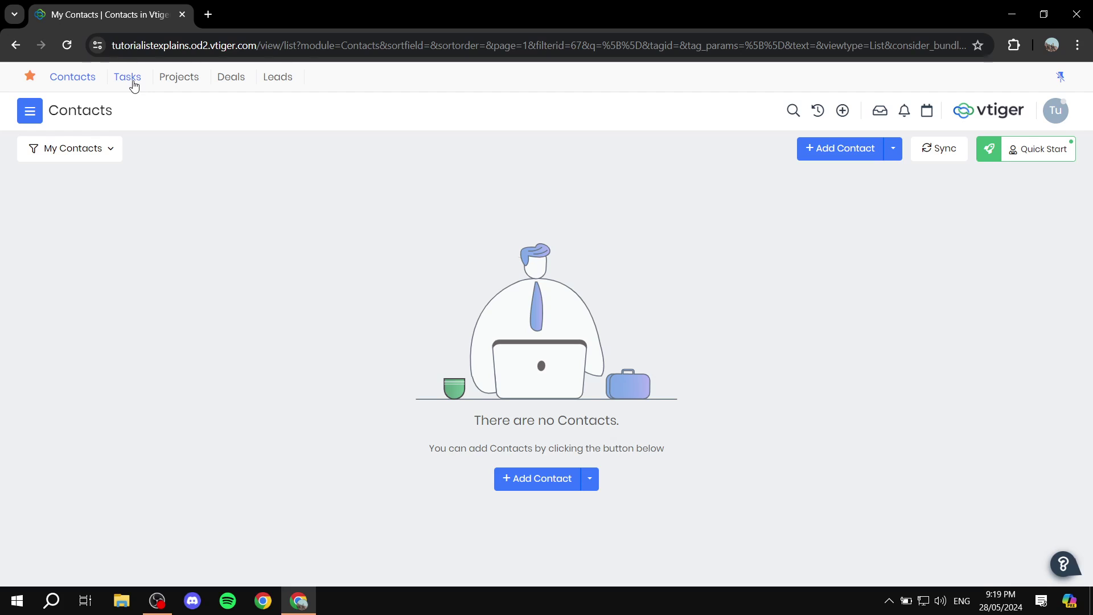
click(131, 78)
click(178, 78)
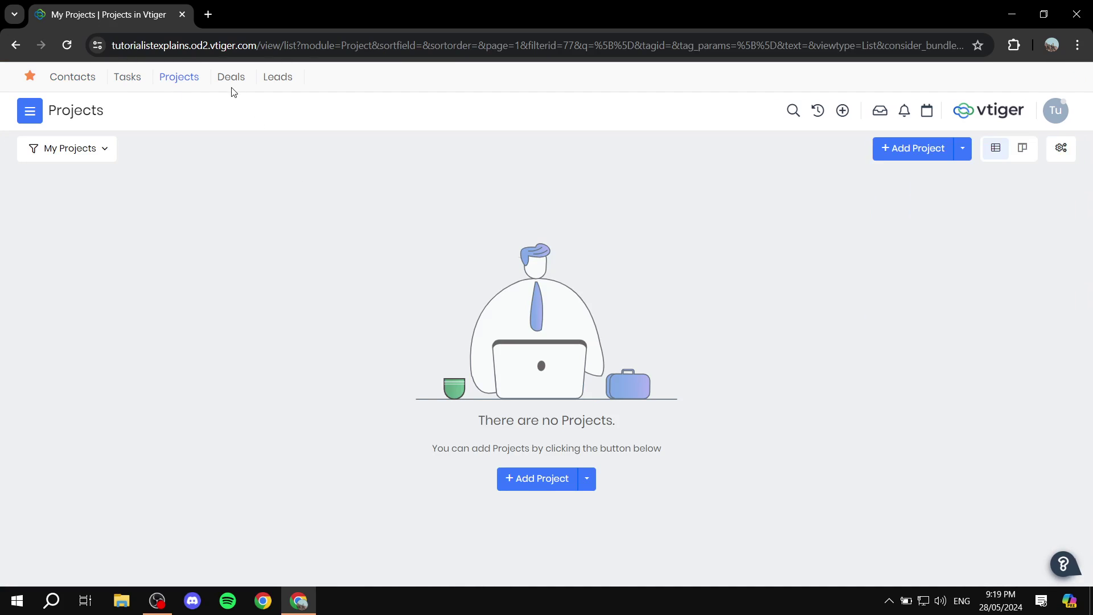
click(230, 77)
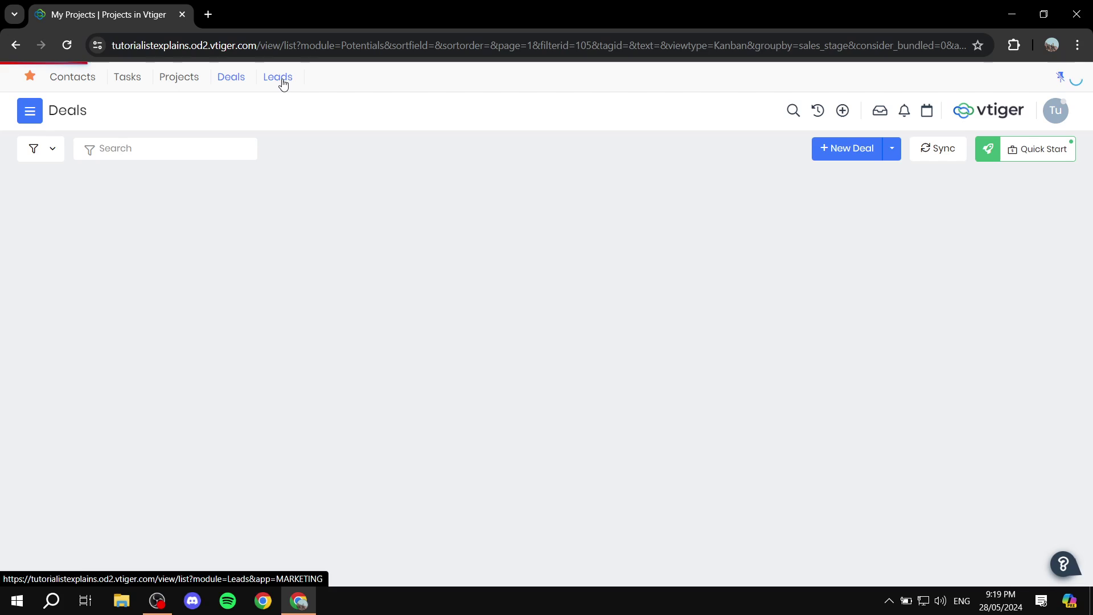
click(278, 77)
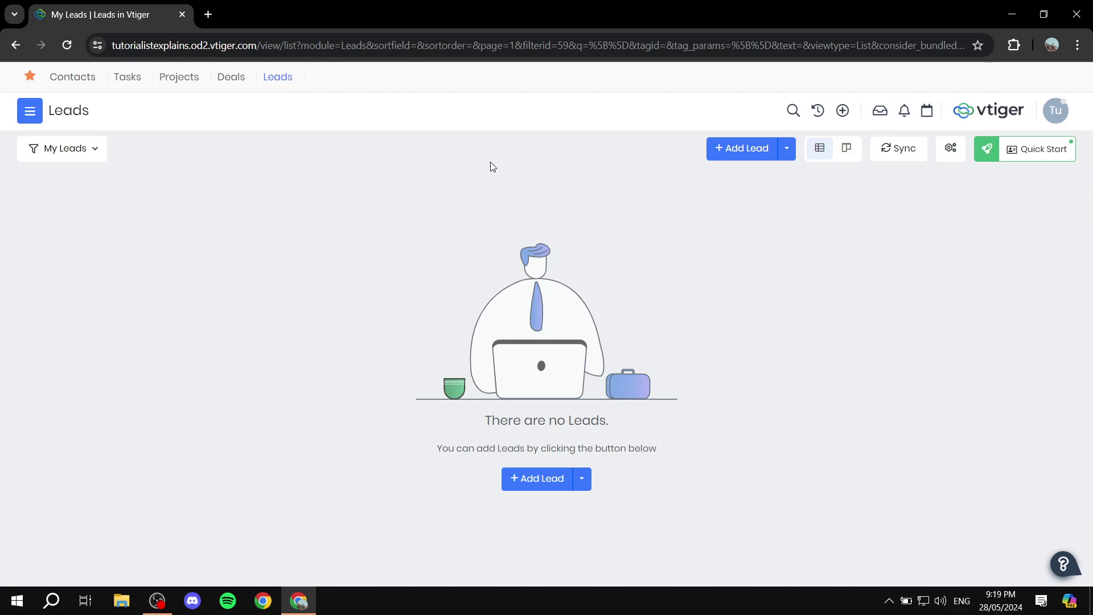